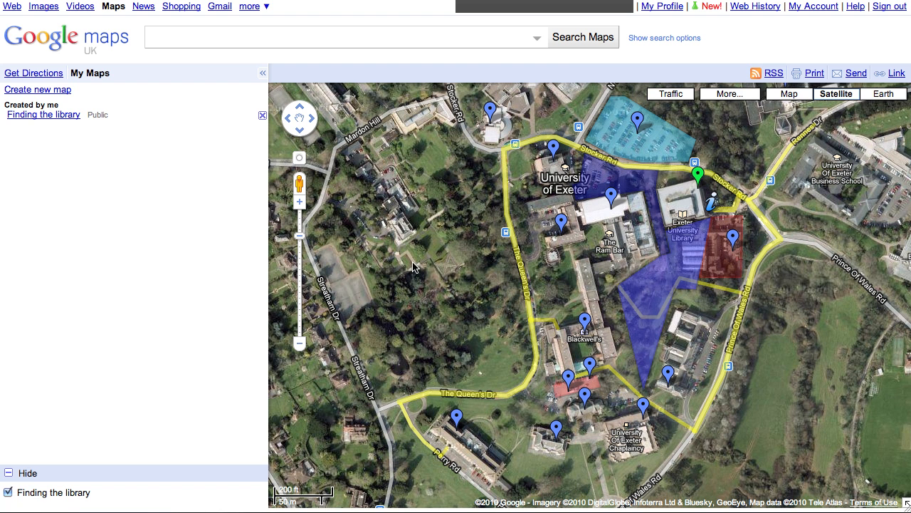
# Step: Pan and zoom the campus map toward the blue polygon beside Blackwell's
pyautogui.moveTo(561, 284); pyautogui.dragTo(536, 283)
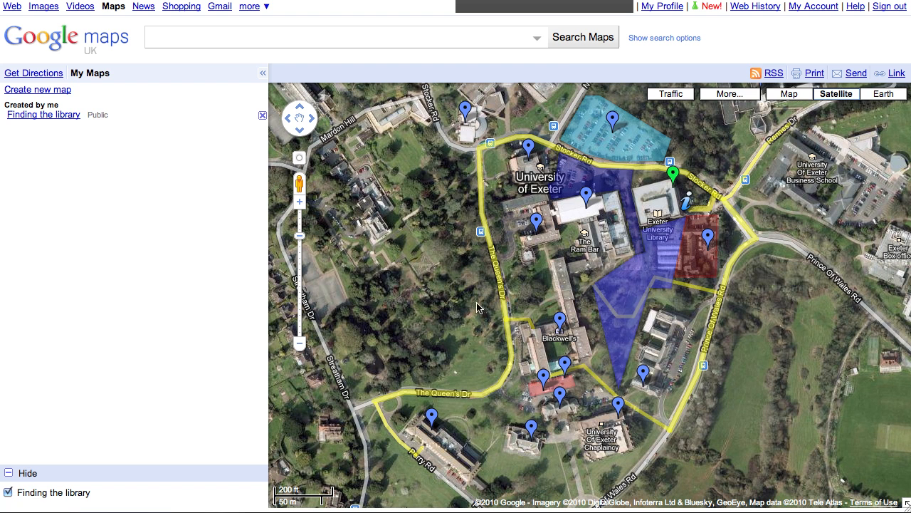
pyautogui.moveTo(463, 298); pyautogui.dragTo(491, 290)
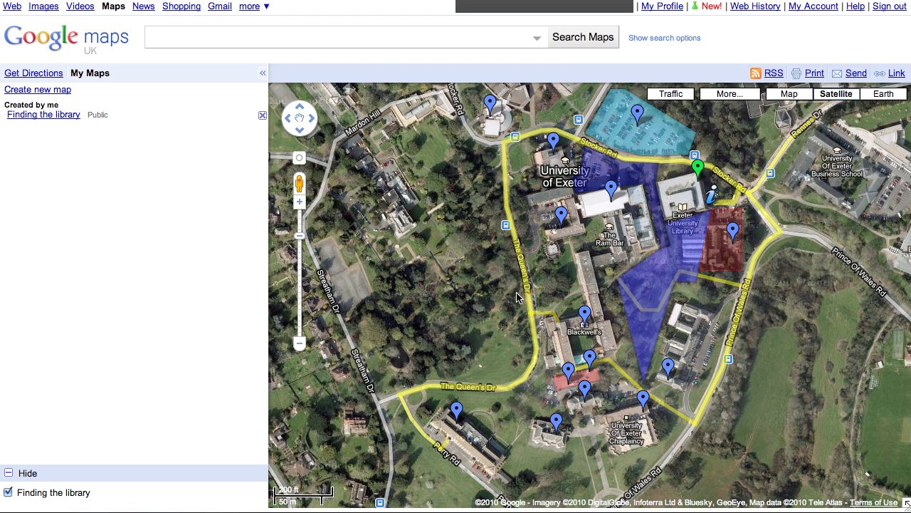
pyautogui.scroll(2, 517, 298)
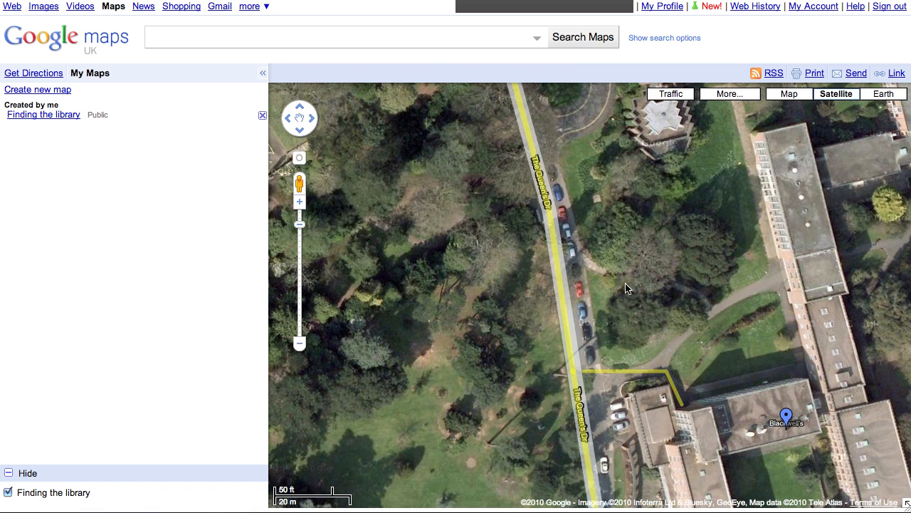
pyautogui.moveTo(661, 279); pyautogui.dragTo(521, 302)
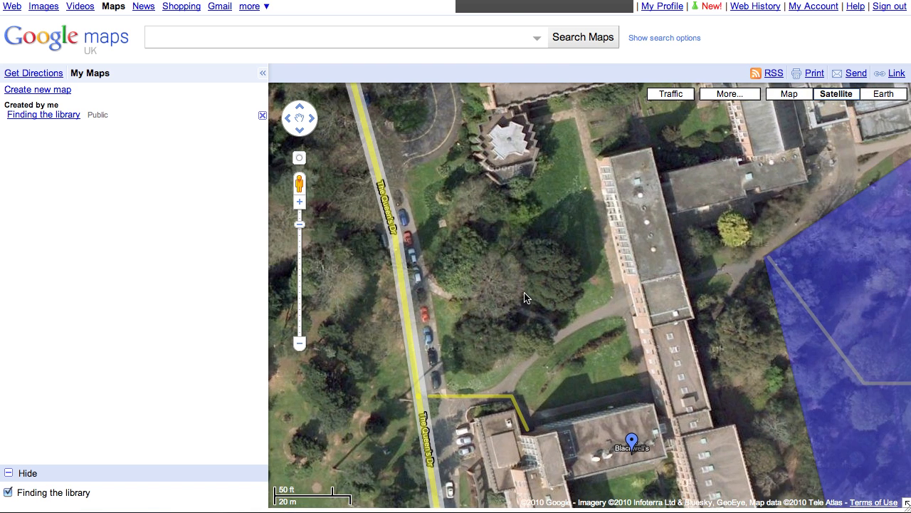
pyautogui.scroll(-2, 525, 297)
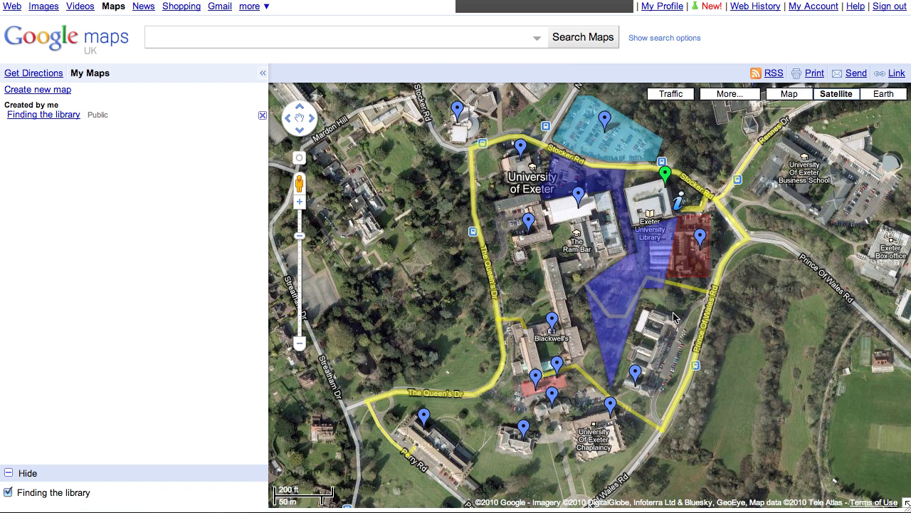
pyautogui.moveTo(673, 317); pyautogui.dragTo(663, 312)
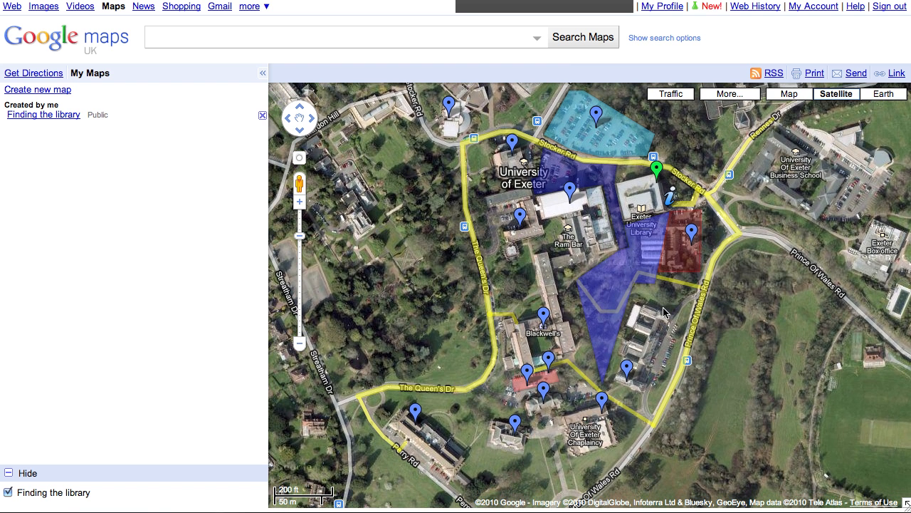
# Step: Switch to the 3-D Earth view and rotate it around the library and car park
pyautogui.click(883, 94)
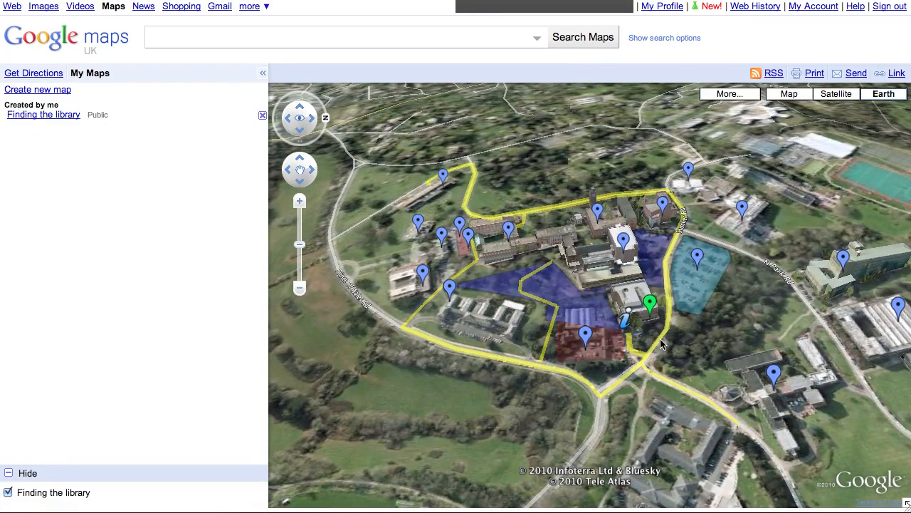
pyautogui.scroll(3, 661, 345)
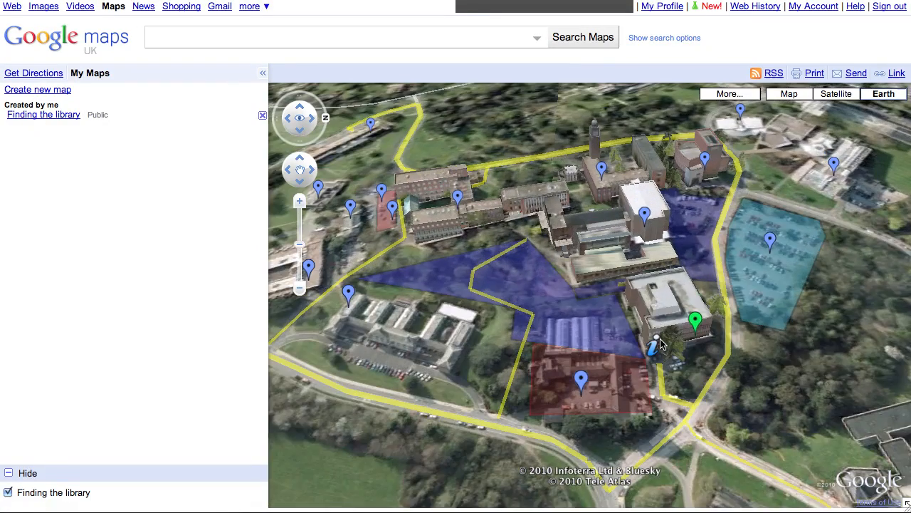
pyautogui.scroll(-3, 661, 345)
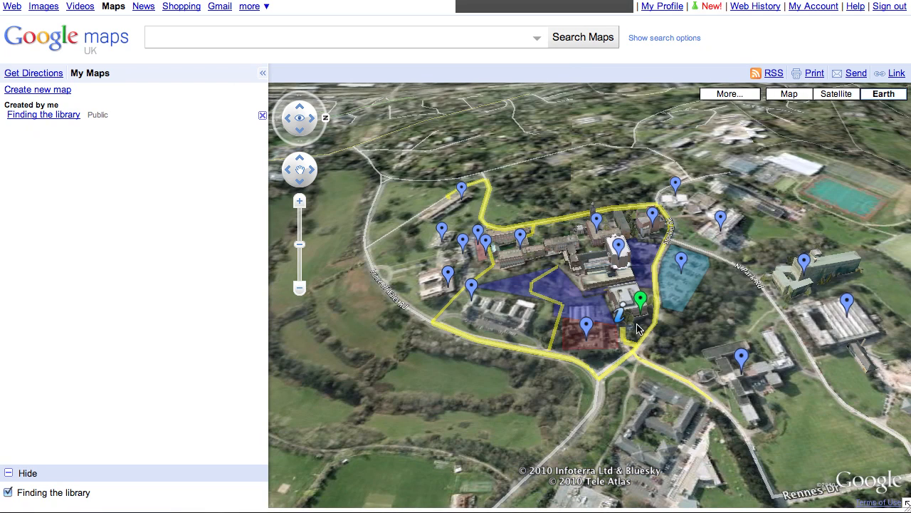
pyautogui.scroll(3, 629, 327)
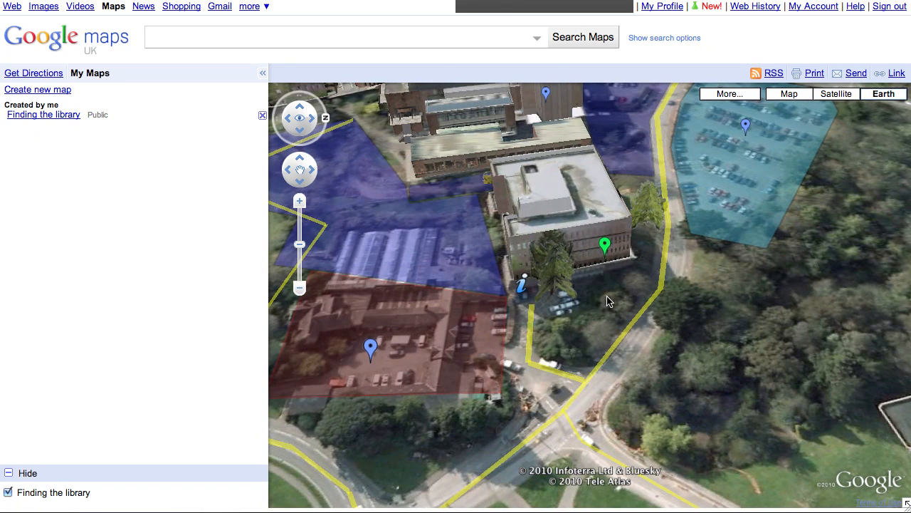
pyautogui.scroll(2, 670, 319)
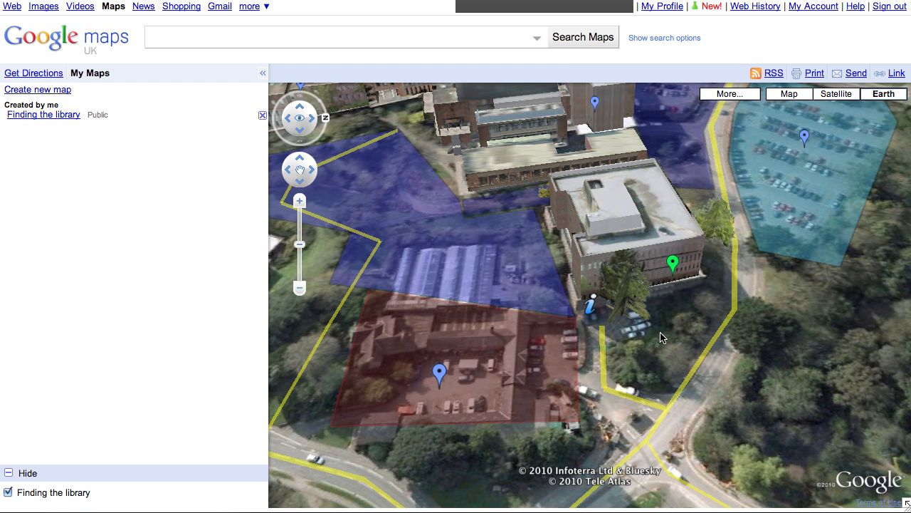
pyautogui.moveTo(661, 332); pyautogui.dragTo(542, 344)
pyautogui.moveTo(721, 368); pyautogui.dragTo(561, 361)
pyautogui.moveTo(835, 349); pyautogui.dragTo(464, 295)
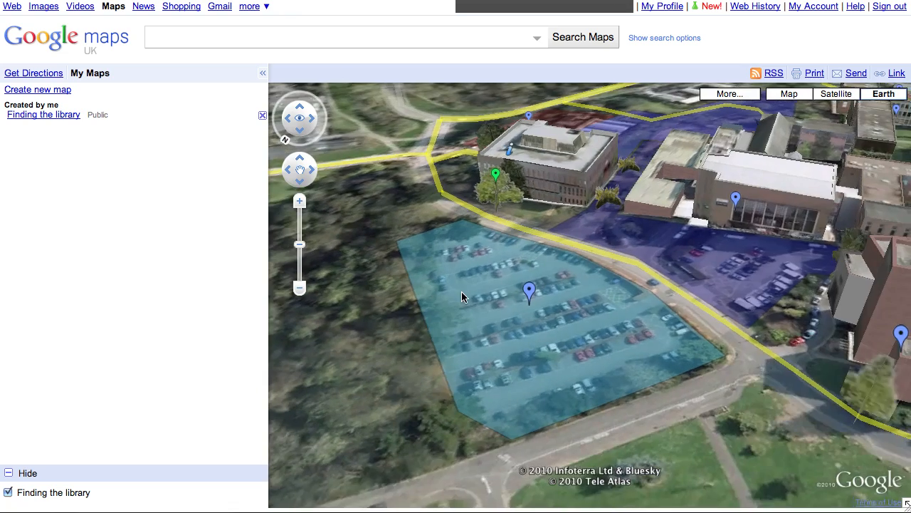
pyautogui.scroll(-3, 755, 339)
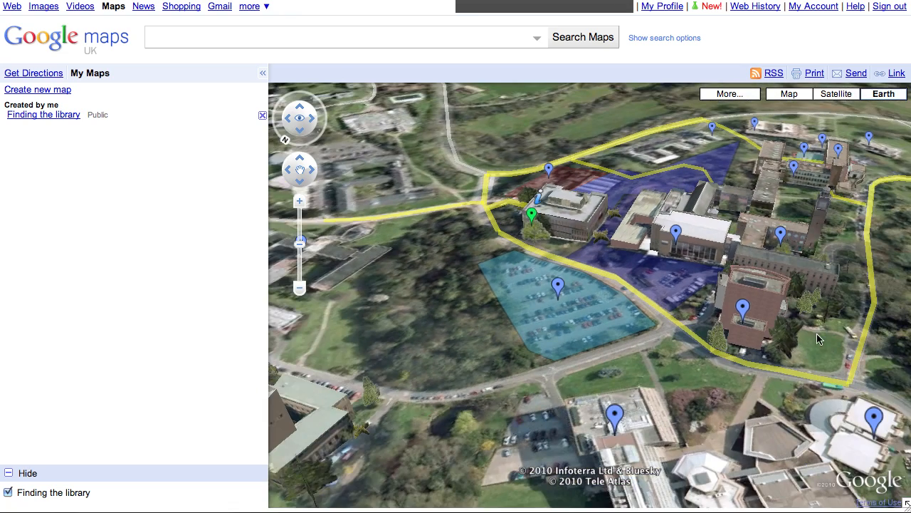
pyautogui.moveTo(782, 334); pyautogui.dragTo(703, 327)
pyautogui.moveTo(789, 312); pyautogui.dragTo(575, 323)
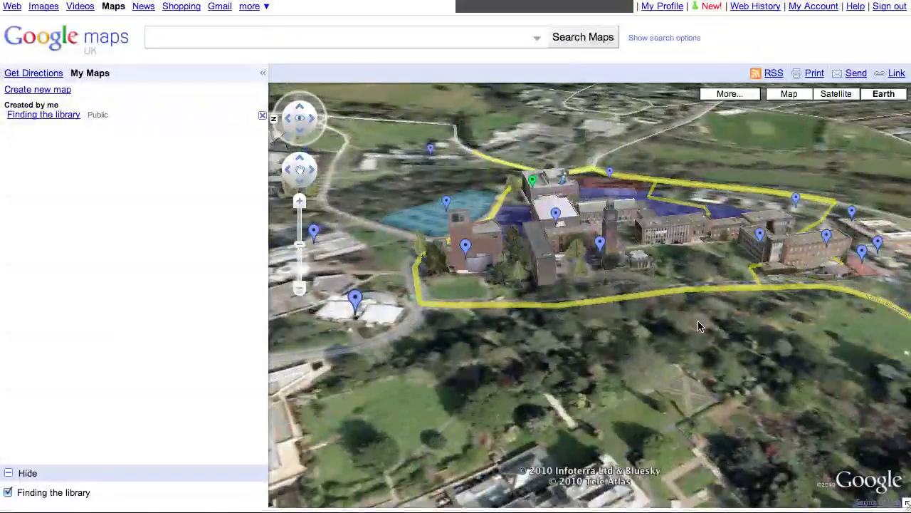
pyautogui.moveTo(745, 319); pyautogui.dragTo(679, 350)
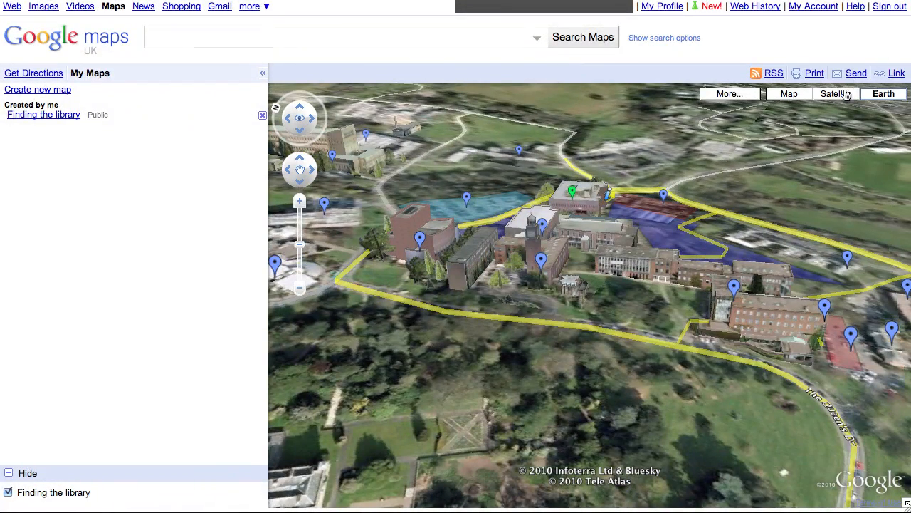
# Step: Return to satellite imagery and hide the Finding the library map's overlays
pyautogui.click(839, 96)
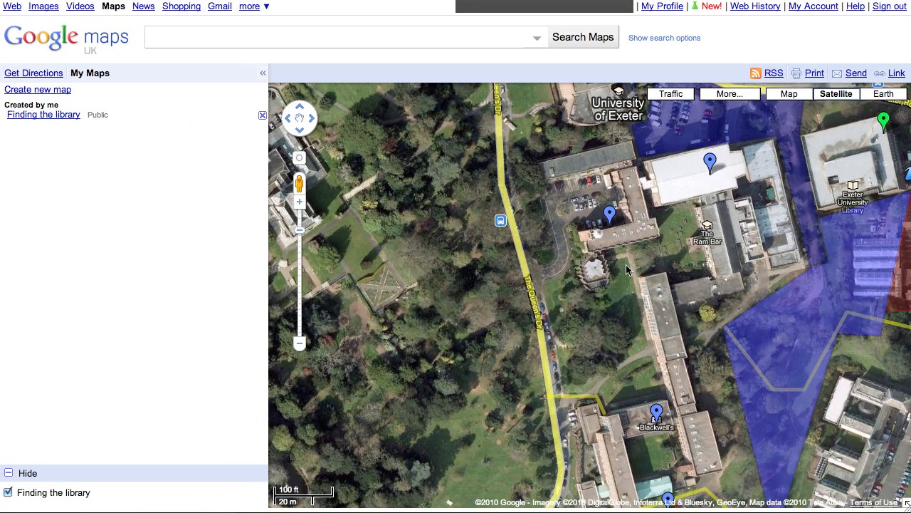
pyautogui.moveTo(623, 302); pyautogui.dragTo(505, 299)
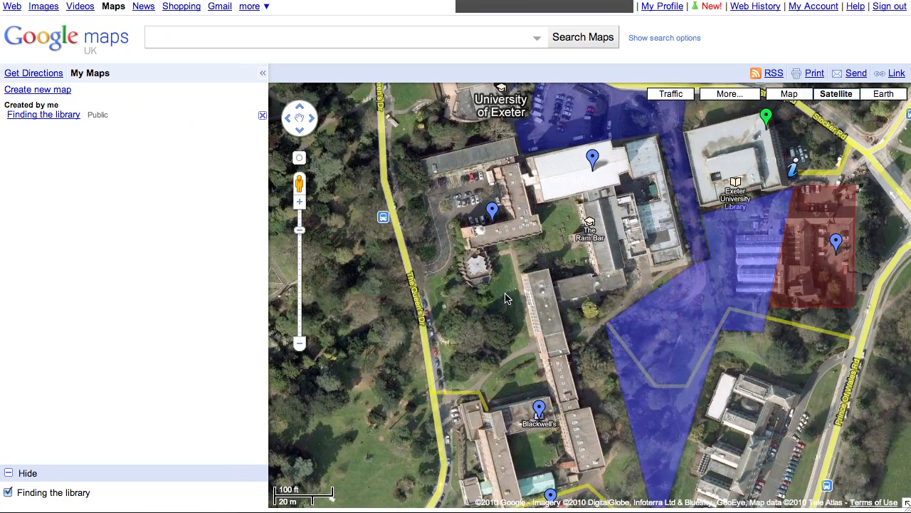
pyautogui.scroll(-2, 505, 299)
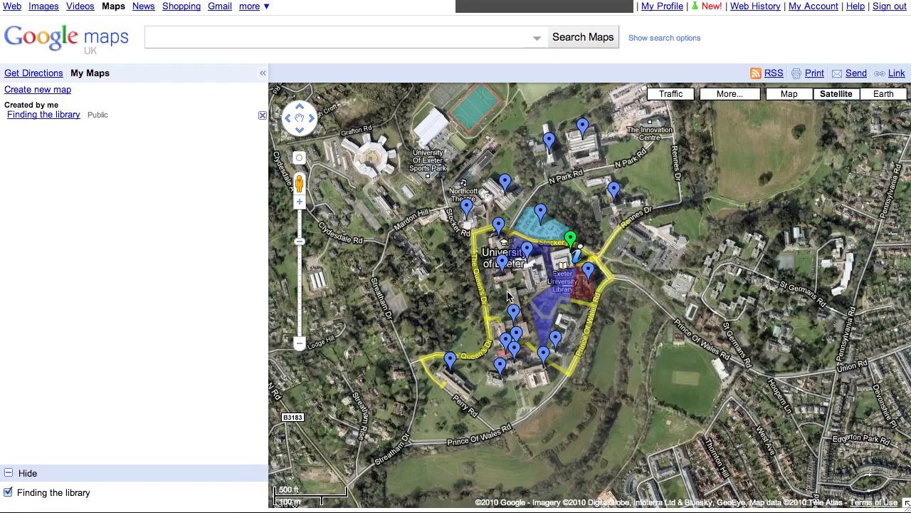
pyautogui.scroll(1, 443, 327)
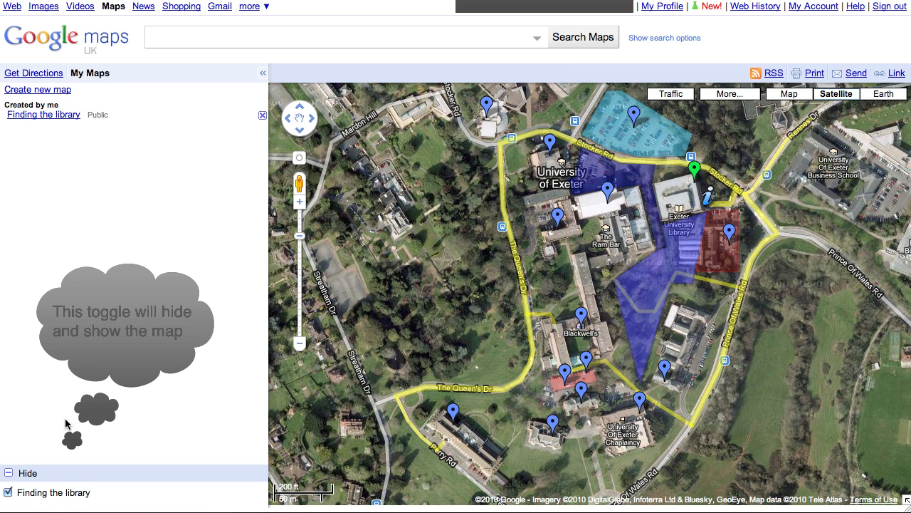
pyautogui.click(8, 493)
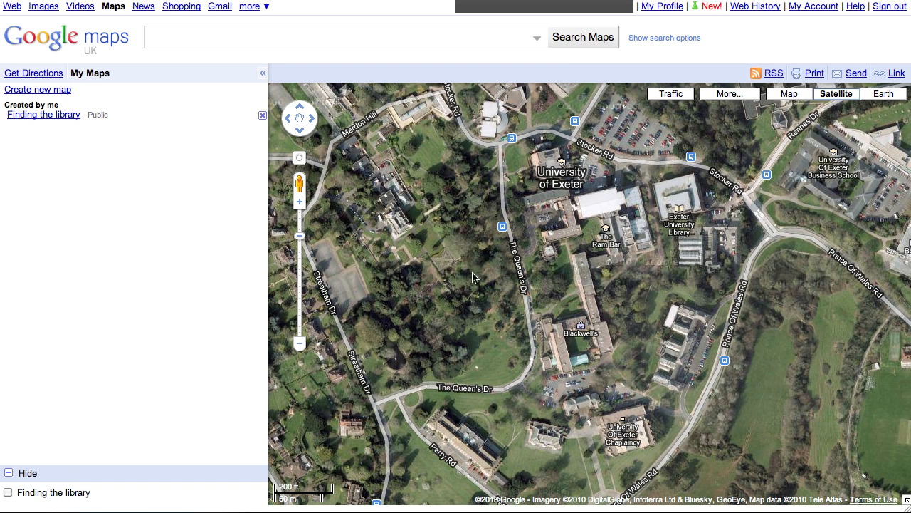
pyautogui.moveTo(476, 257); pyautogui.dragTo(481, 281)
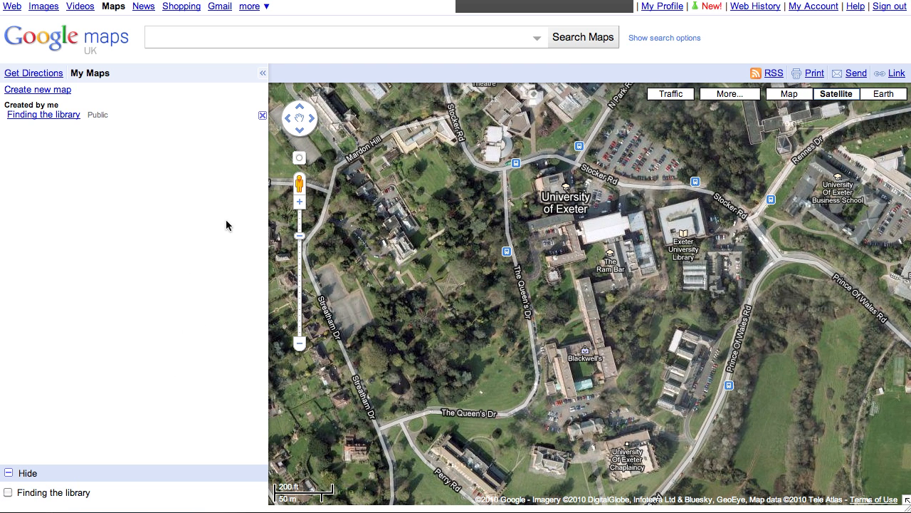
# Step: Create a new custom map titled 'Car Park closed'
pyautogui.click(57, 94)
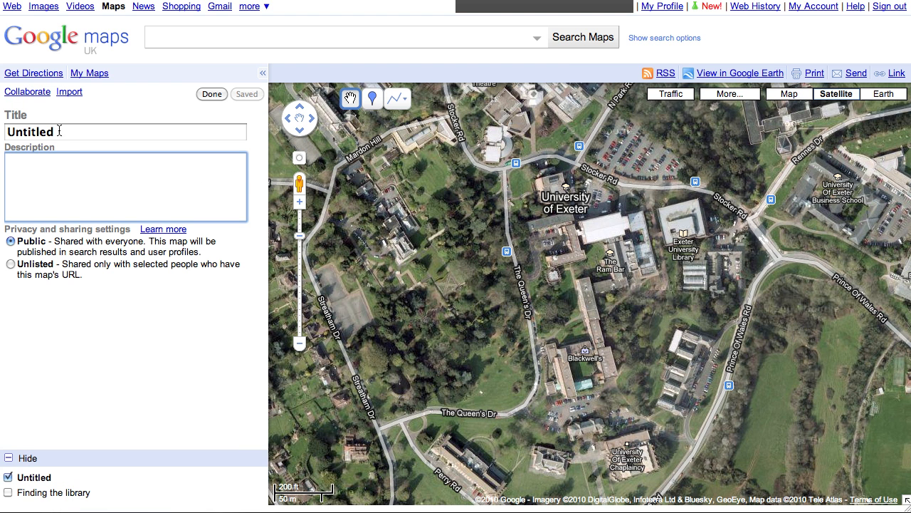
pyautogui.moveTo(63, 130); pyautogui.dragTo(7, 132)
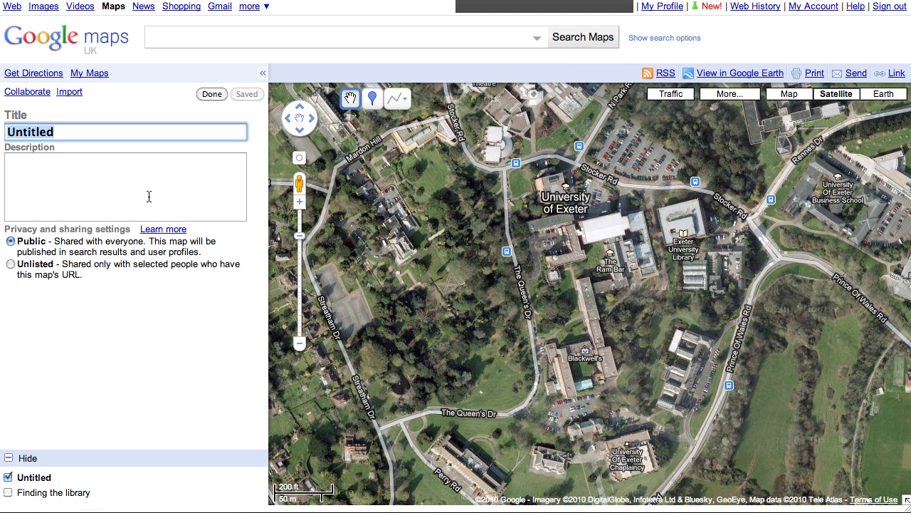
pyautogui.write('C')
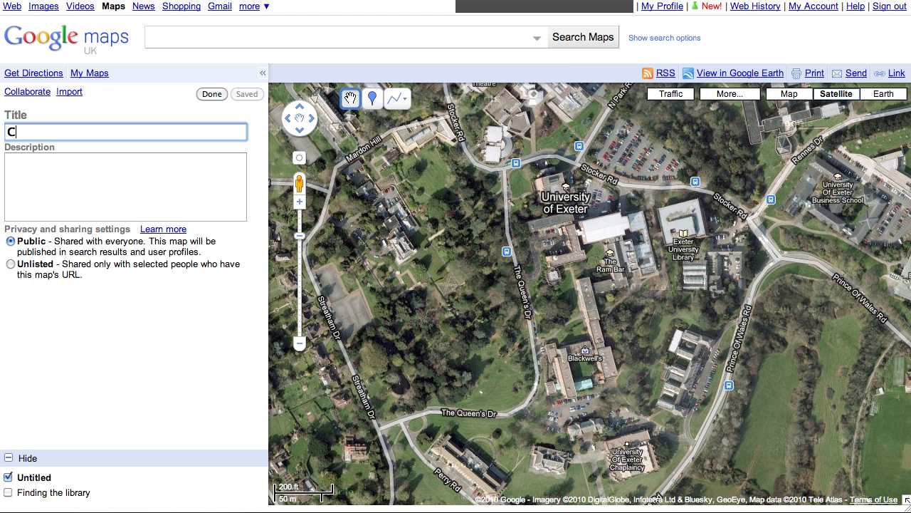
pyautogui.write('ar')
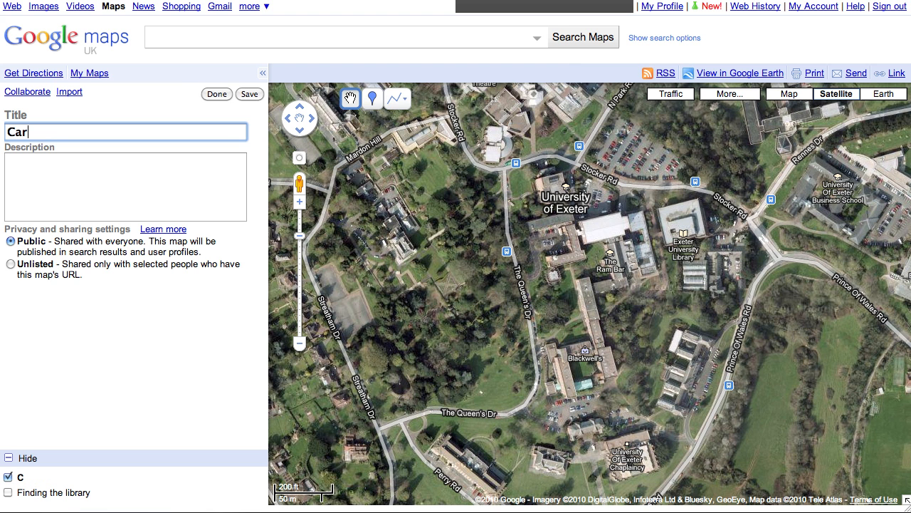
pyautogui.write(' Park closed')
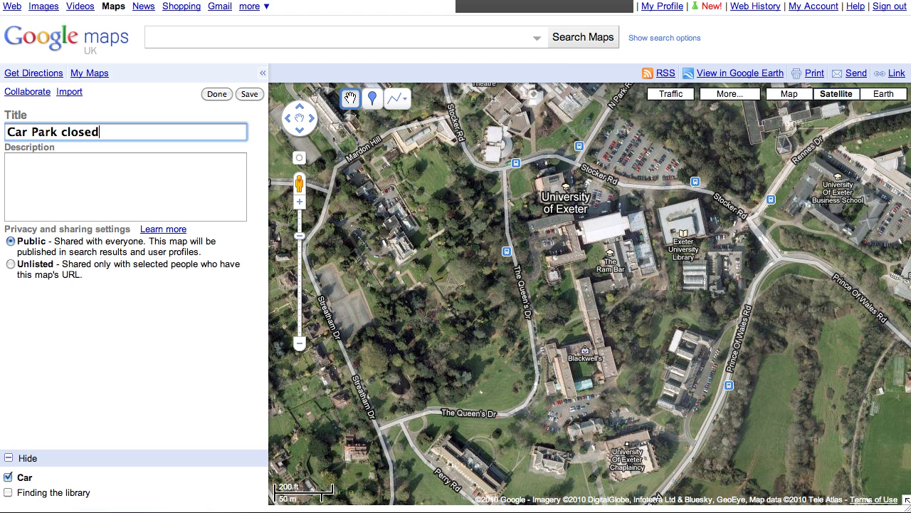
# Step: Add the description 'test', save it and finish editing
pyautogui.click(67, 194)
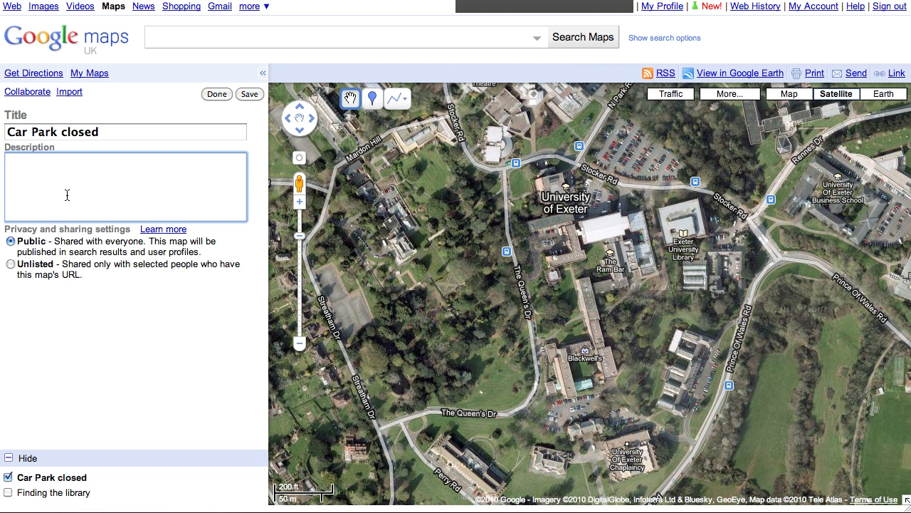
pyautogui.write('test')
pyautogui.click(248, 93)
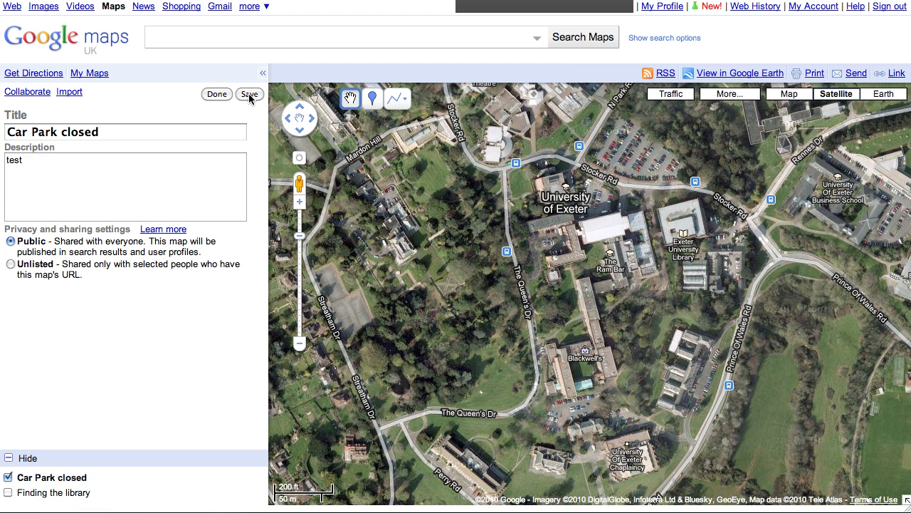
pyautogui.click(210, 94)
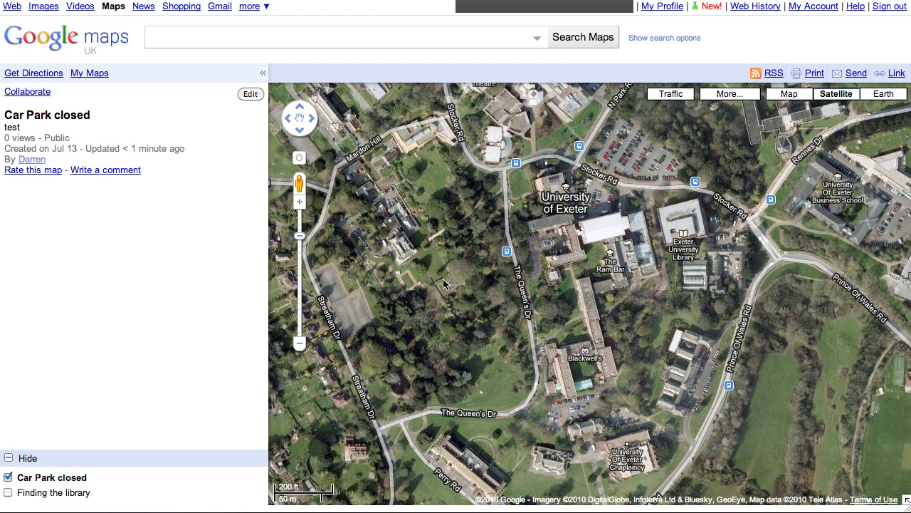
# Step: Reopen the 'Car Park closed' map for editing
pyautogui.moveTo(438, 300); pyautogui.dragTo(451, 313)
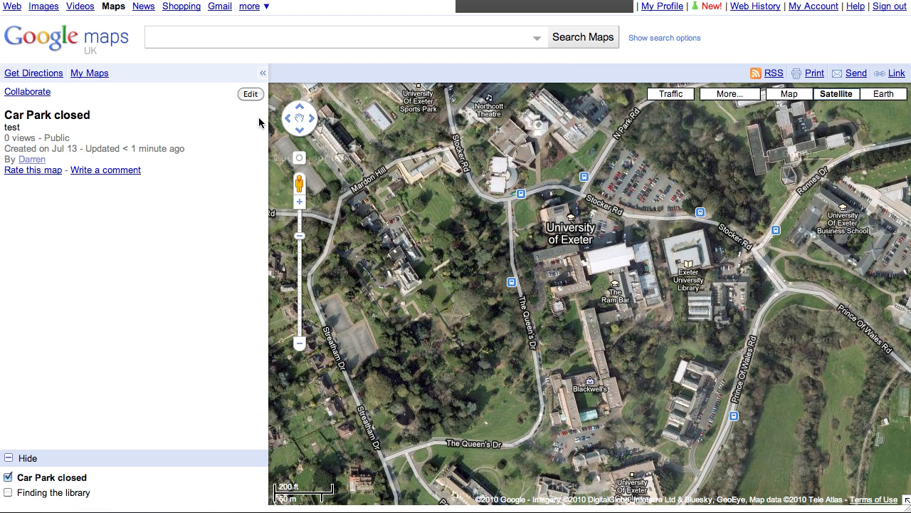
pyautogui.click(250, 94)
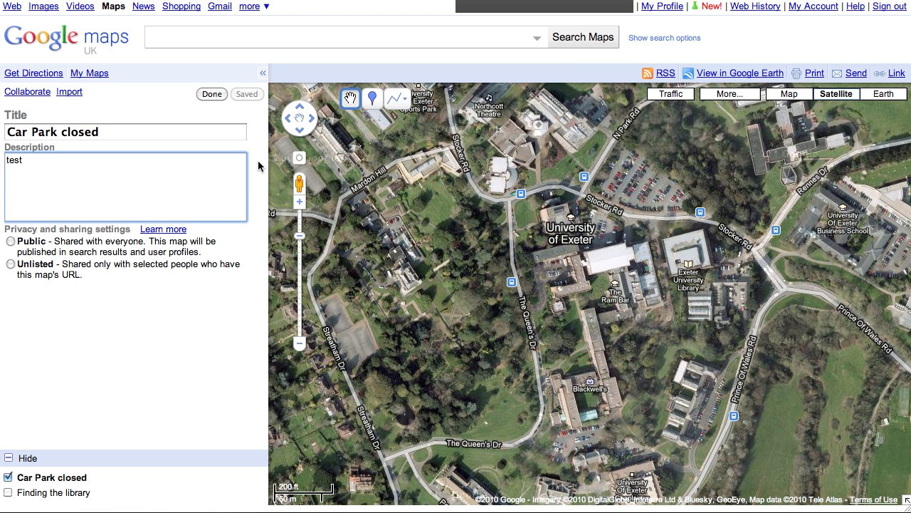
pyautogui.click(386, 101)
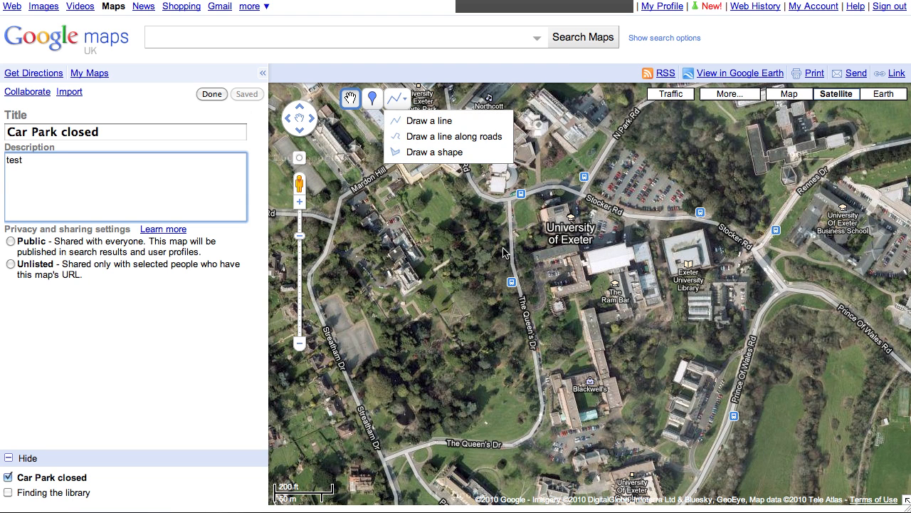
# Step: Zoom in twice on the car park beside The Queen's Dr and centre it
pyautogui.moveTo(562, 281); pyautogui.dragTo(551, 275)
pyautogui.doubleClick(553, 275)
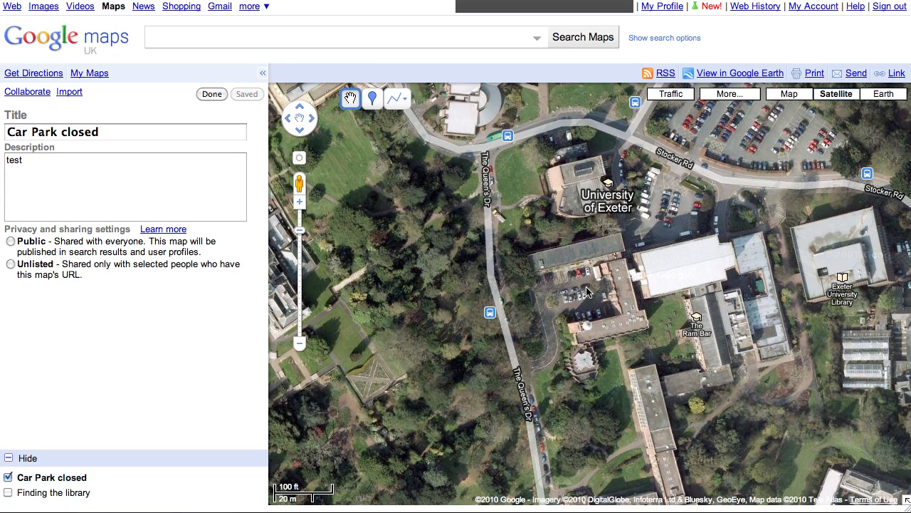
pyautogui.moveTo(586, 287); pyautogui.dragTo(567, 266)
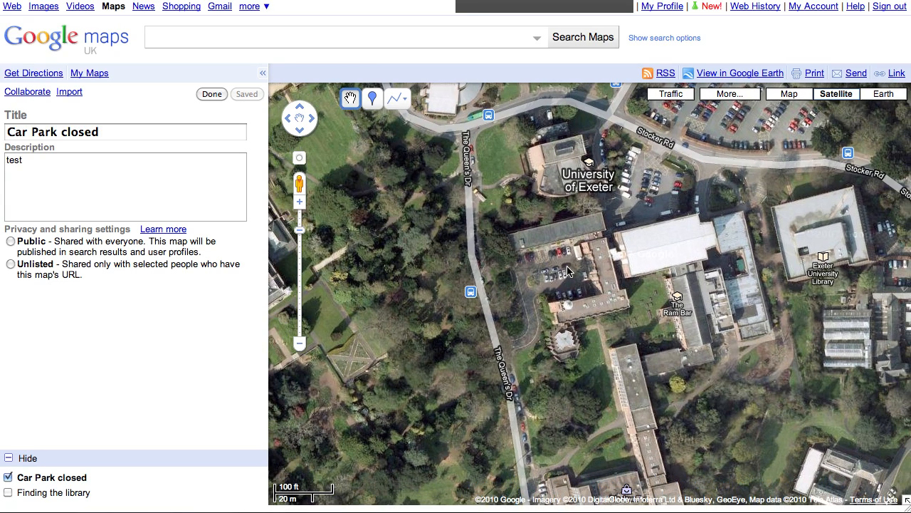
pyautogui.doubleClick(567, 267)
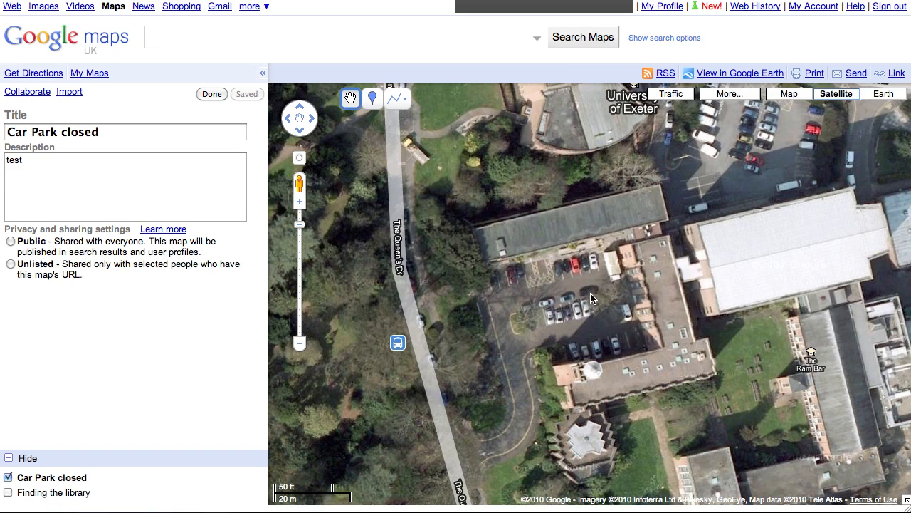
pyautogui.moveTo(590, 293); pyautogui.dragTo(573, 253)
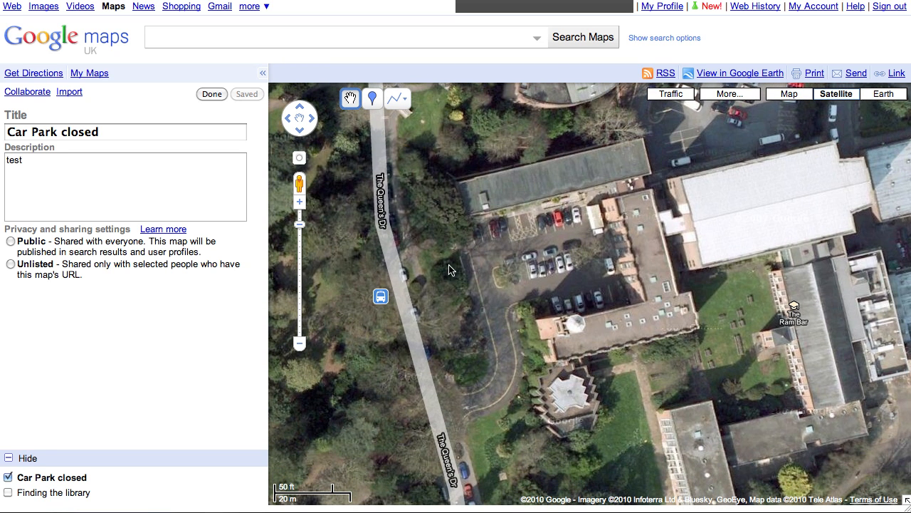
pyautogui.click(394, 99)
pyautogui.click(394, 96)
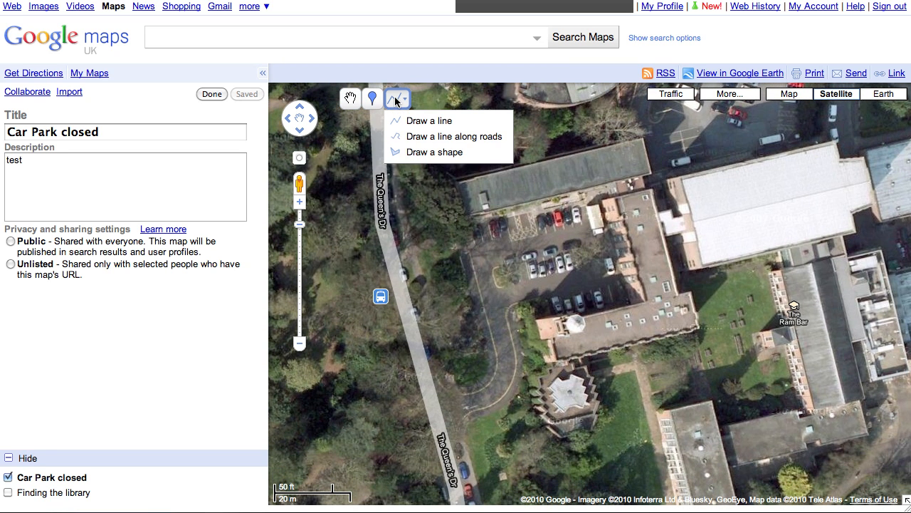
# Step: Draw a four-cornered shape around the car park, closing it on the first corner
pyautogui.click(434, 152)
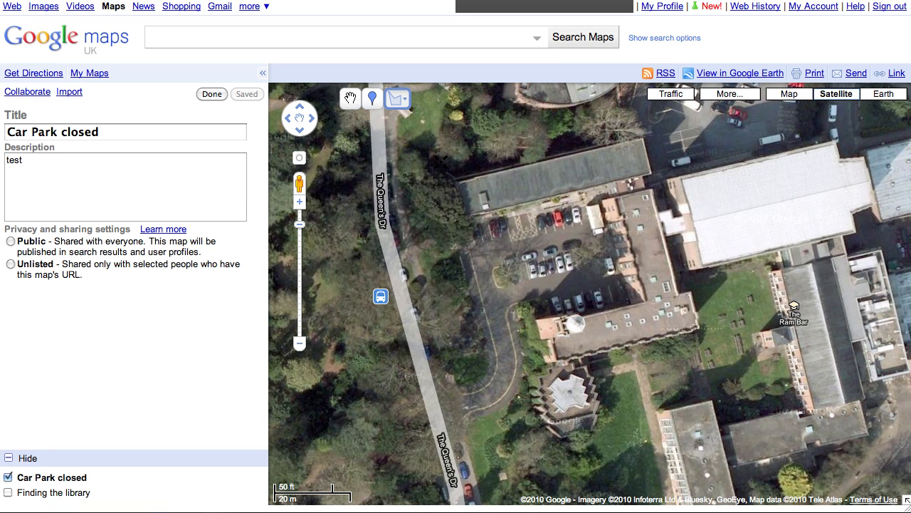
pyautogui.click(471, 222)
pyautogui.click(597, 197)
pyautogui.click(619, 295)
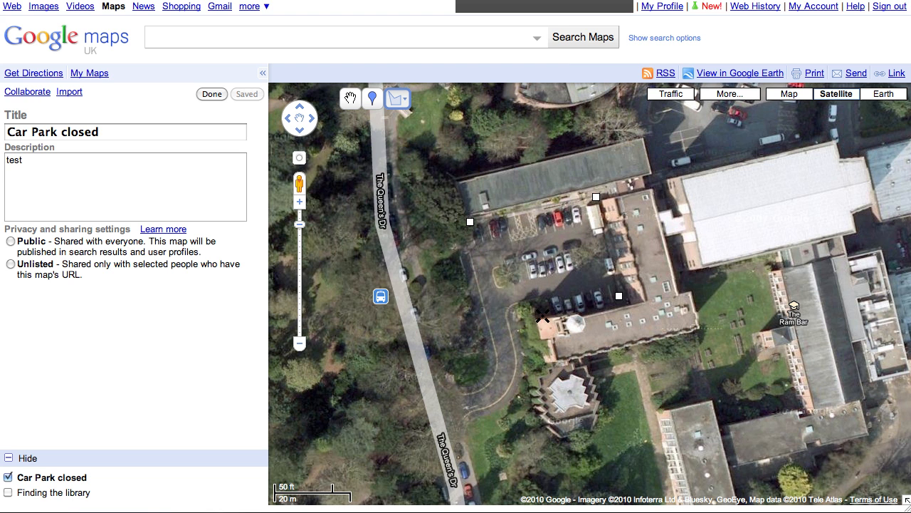
pyautogui.click(494, 321)
pyautogui.click(470, 222)
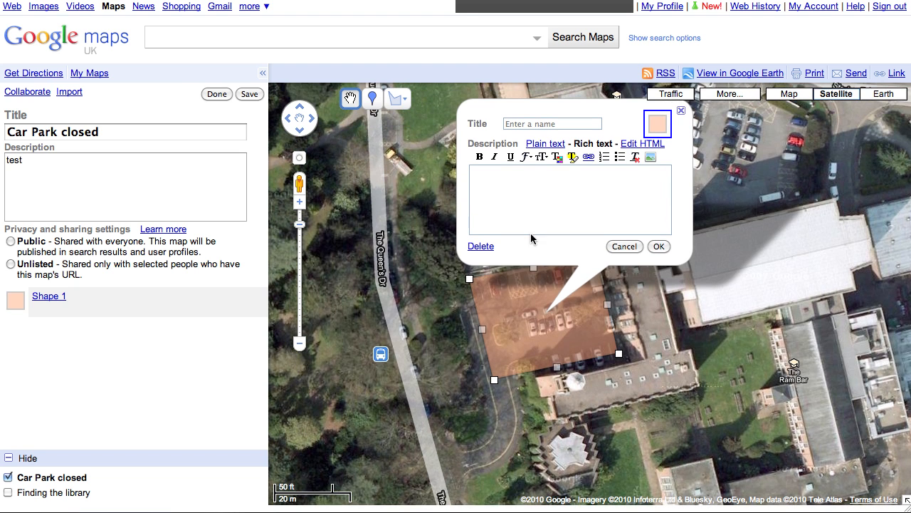
# Step: Title the shape 'This car park is closed' with description 'temporarily' and confirm
pyautogui.click(566, 129)
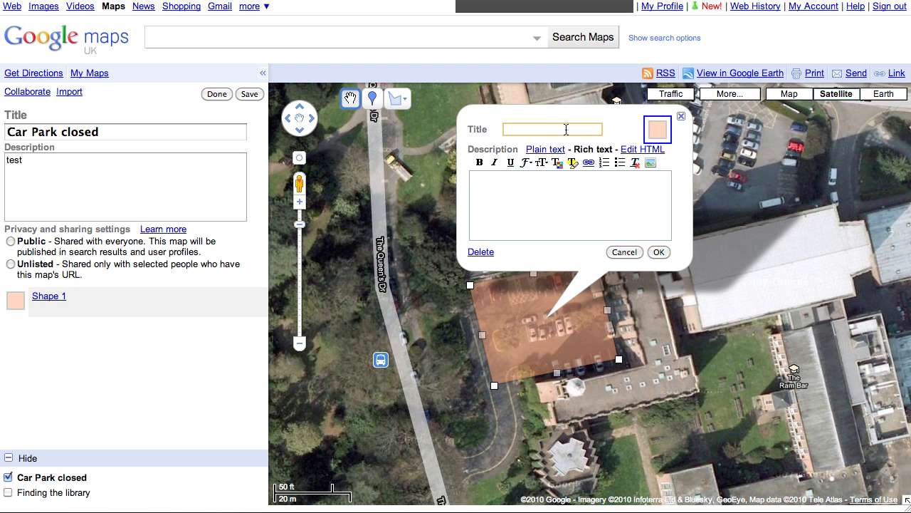
pyautogui.write('This car park is closed')
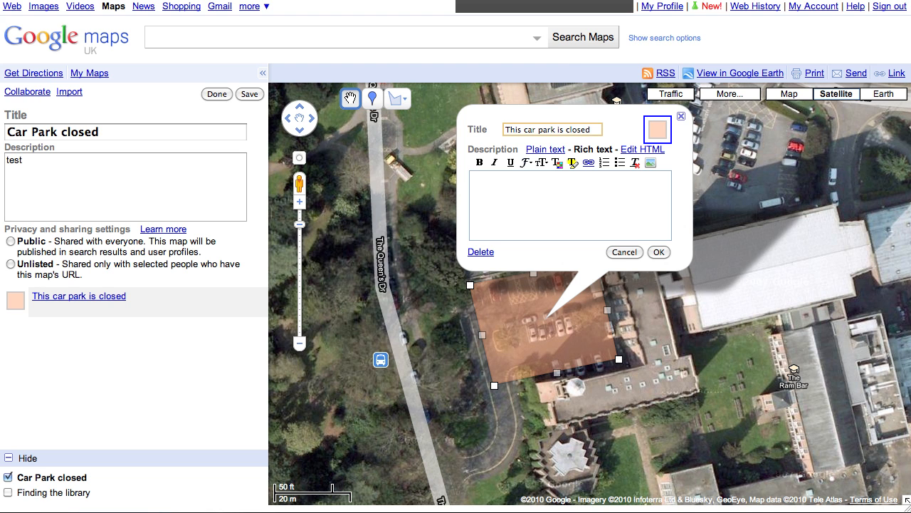
pyautogui.click(502, 221)
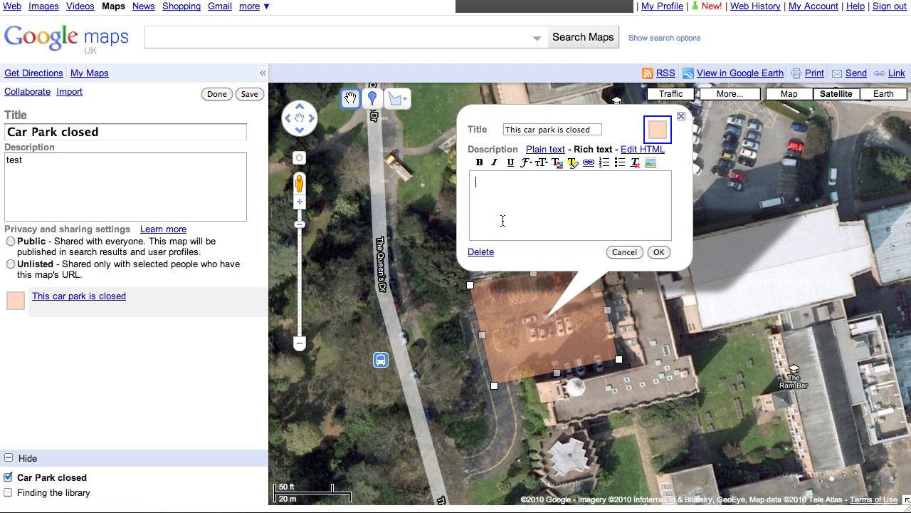
pyautogui.write('temporarily')
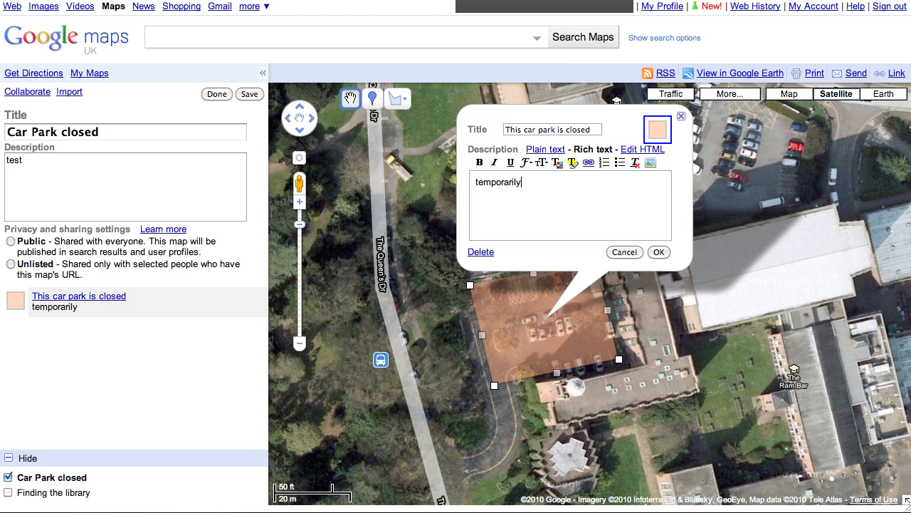
pyautogui.click(661, 254)
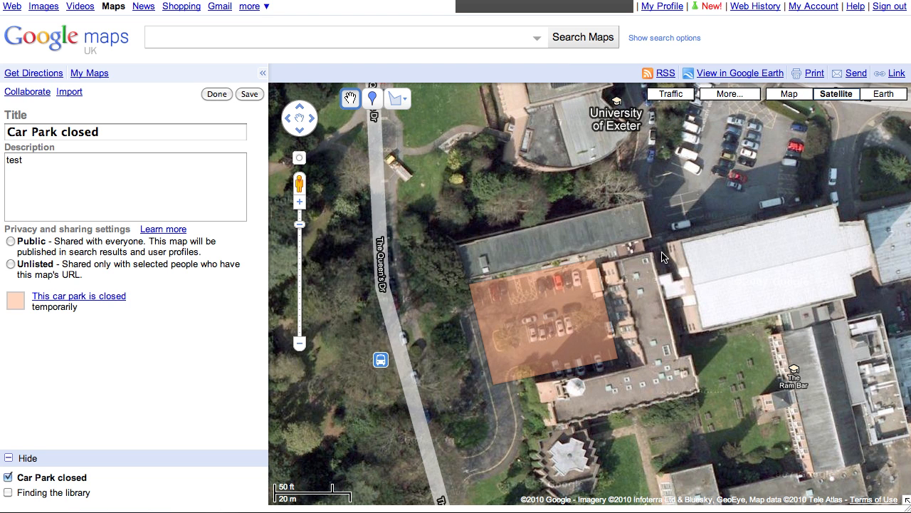
# Step: Zoom out and pan north to frame N Park Rd and Rennes Dr together
pyautogui.moveTo(594, 326)
pyautogui.scroll(-2, 715, 302)
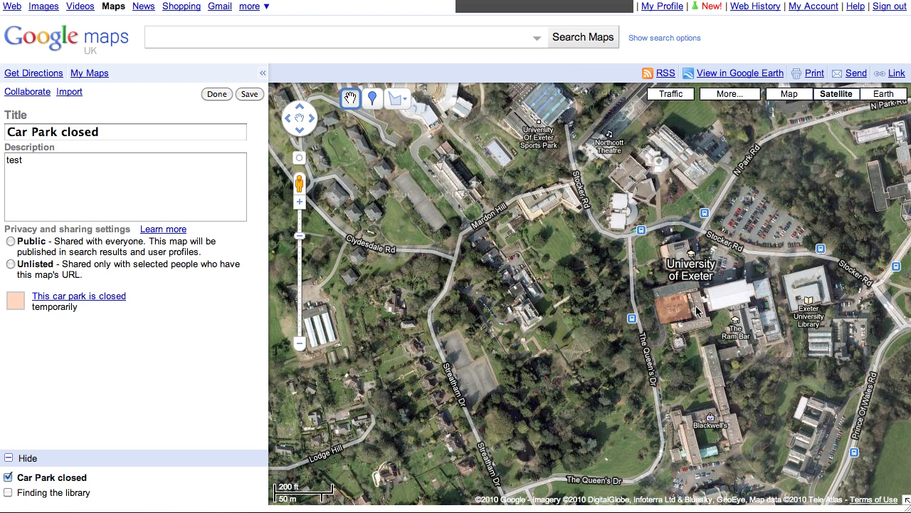
pyautogui.moveTo(749, 288); pyautogui.dragTo(510, 410)
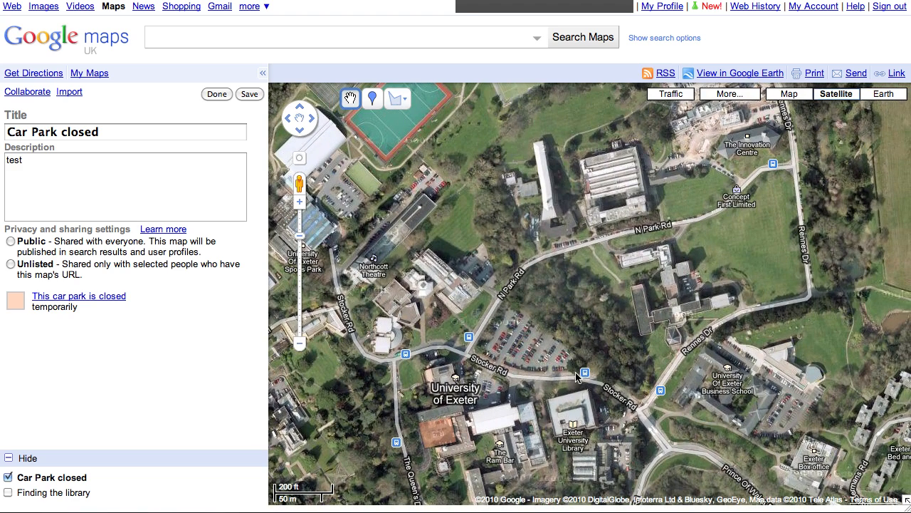
pyautogui.moveTo(451, 427)
pyautogui.moveTo(699, 241); pyautogui.dragTo(656, 351)
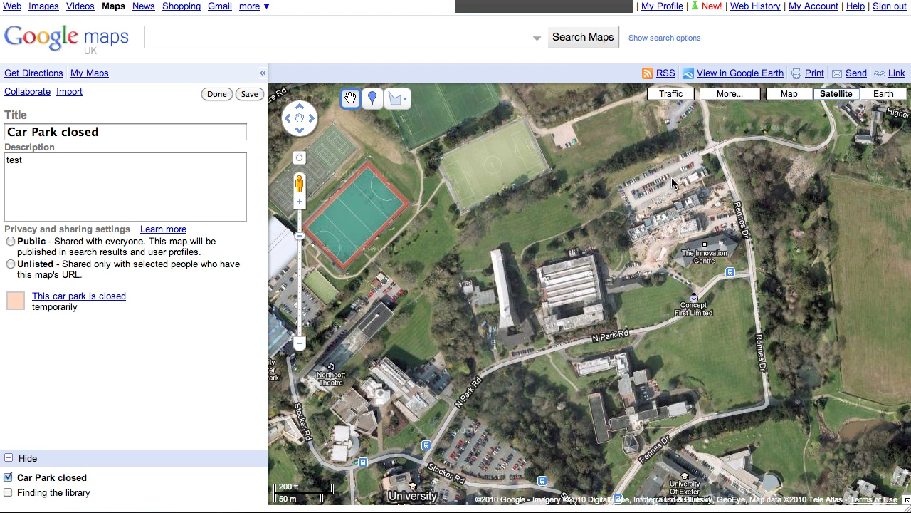
pyautogui.moveTo(541, 378); pyautogui.dragTo(612, 297)
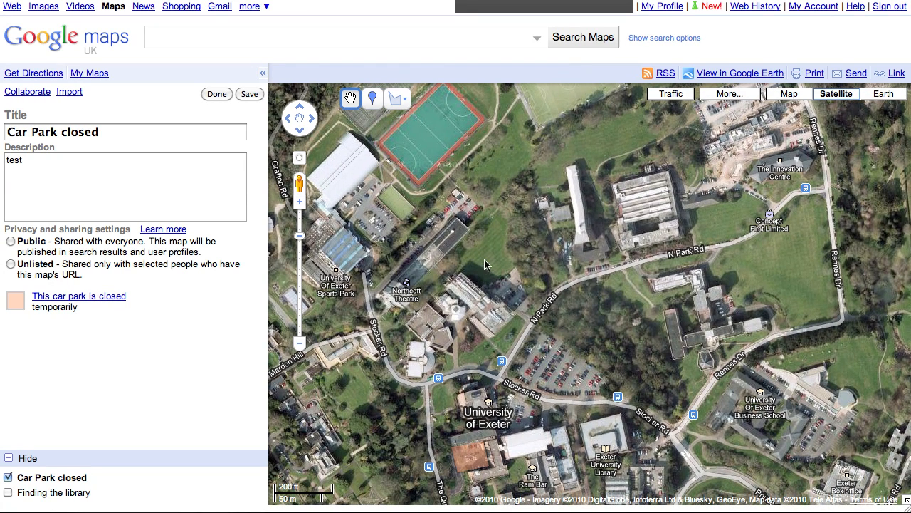
pyautogui.click(400, 101)
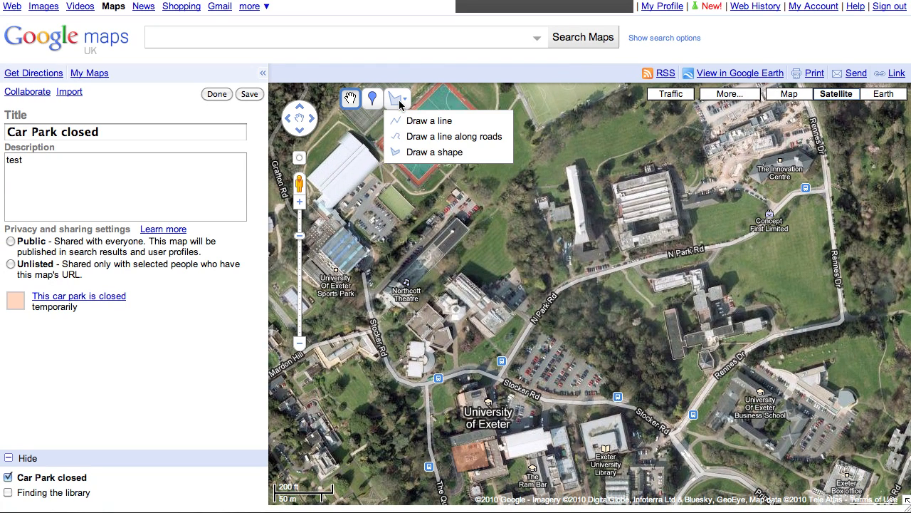
# Step: Draw a road-following line from The Queen's Dr up Rennes Dr to the car park entrance
pyautogui.click(470, 139)
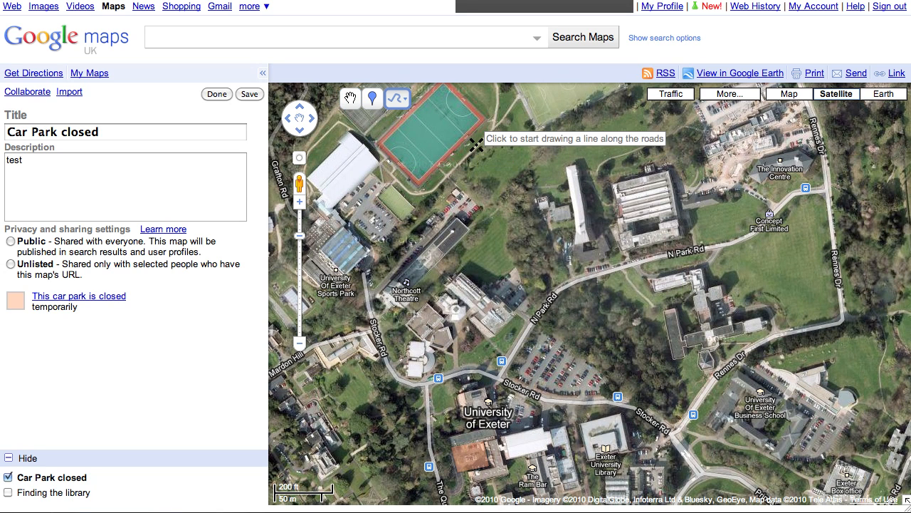
pyautogui.click(439, 479)
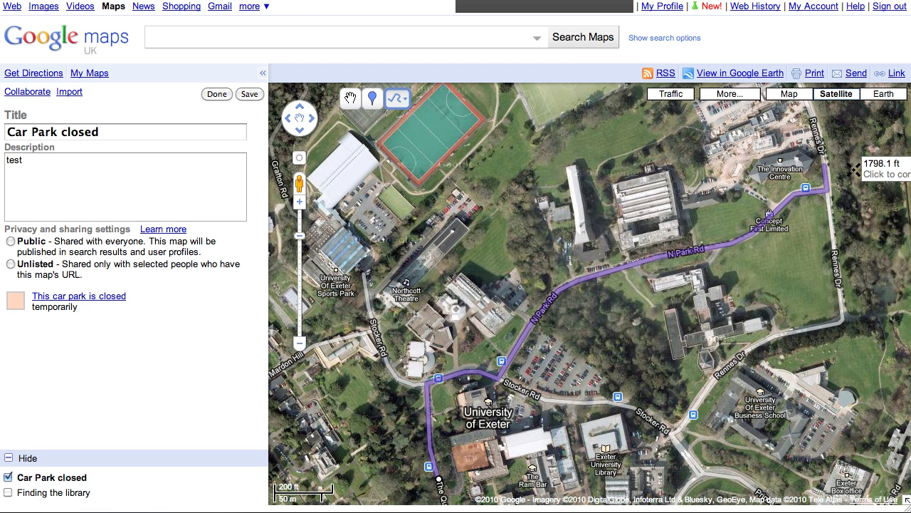
pyautogui.moveTo(853, 169); pyautogui.dragTo(790, 302)
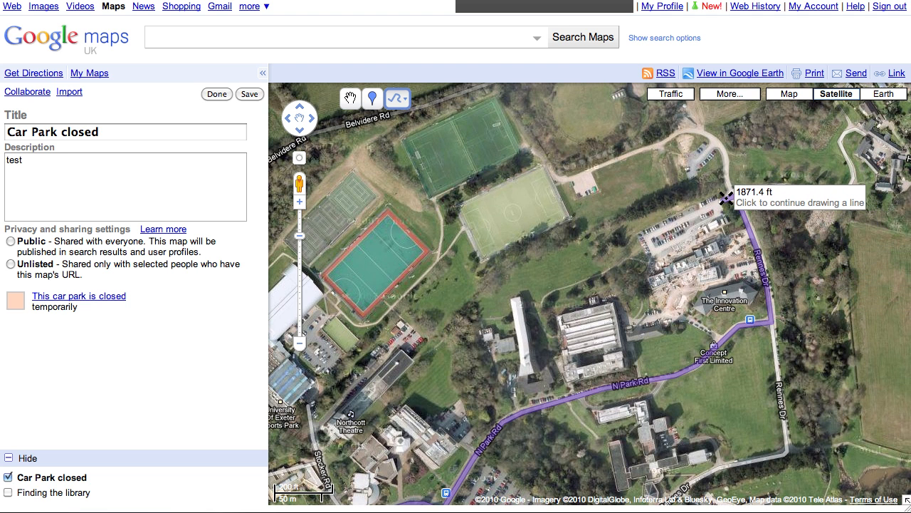
pyautogui.click(720, 191)
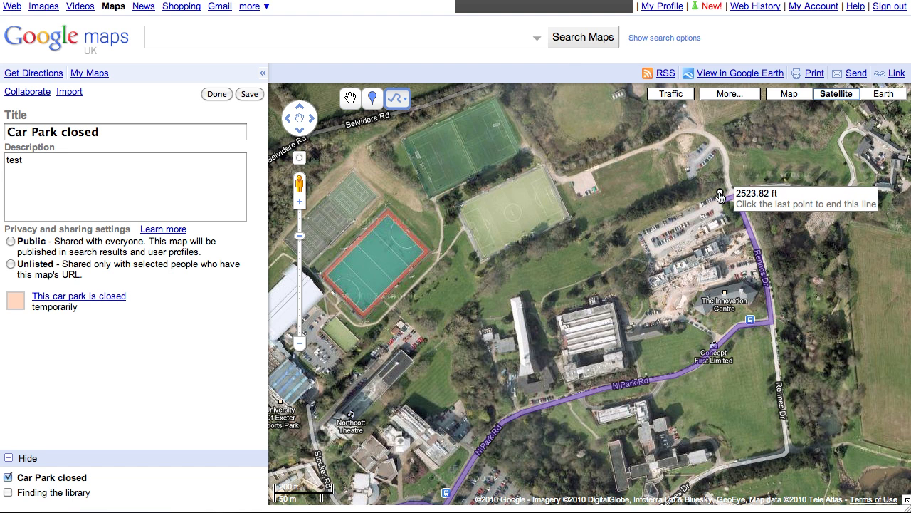
pyautogui.click(720, 193)
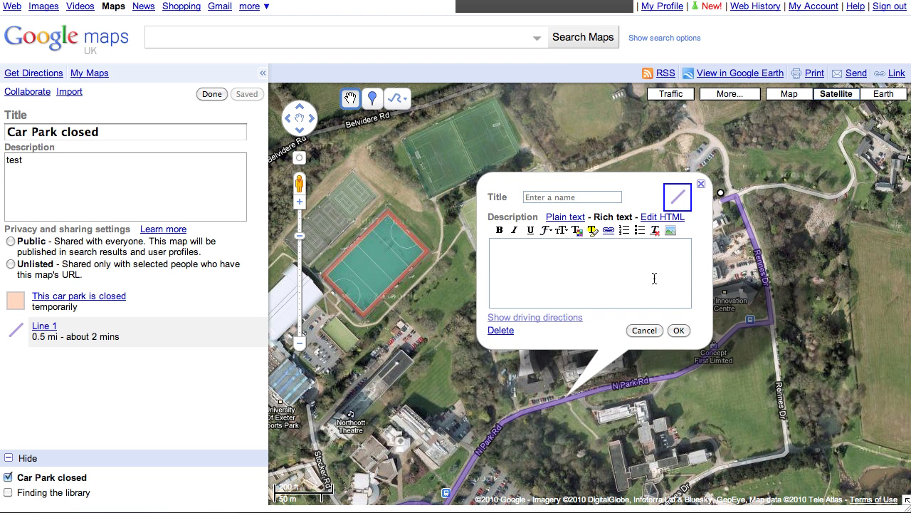
# Step: Title the route line 'Alternative route to car park' and confirm
pyautogui.click(581, 199)
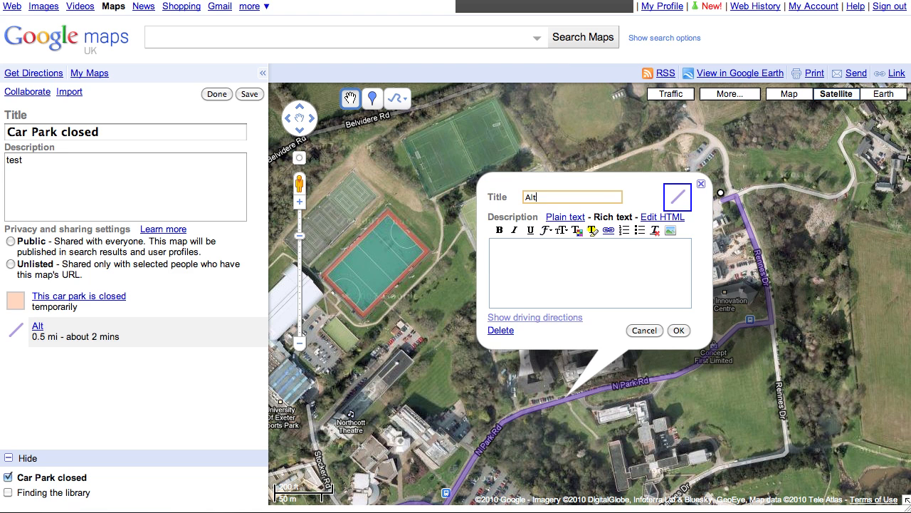
pyautogui.write('lternative route to car ')
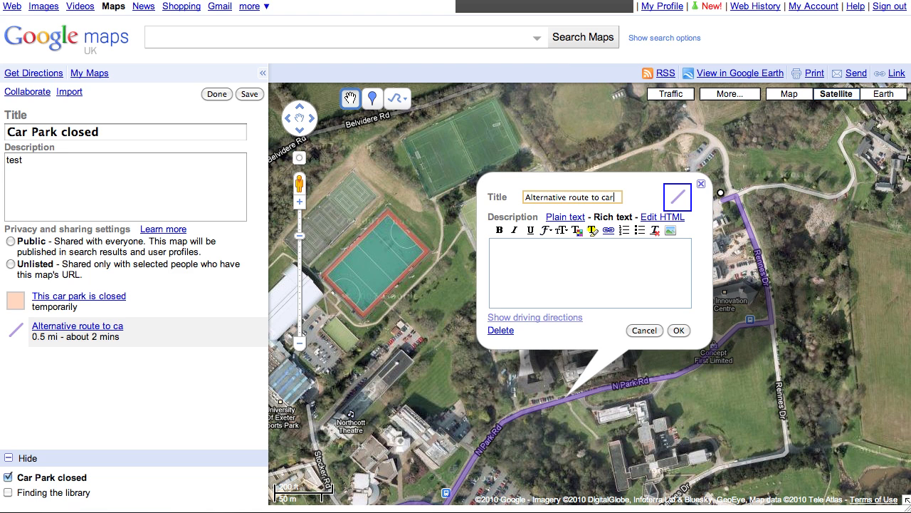
pyautogui.write('park')
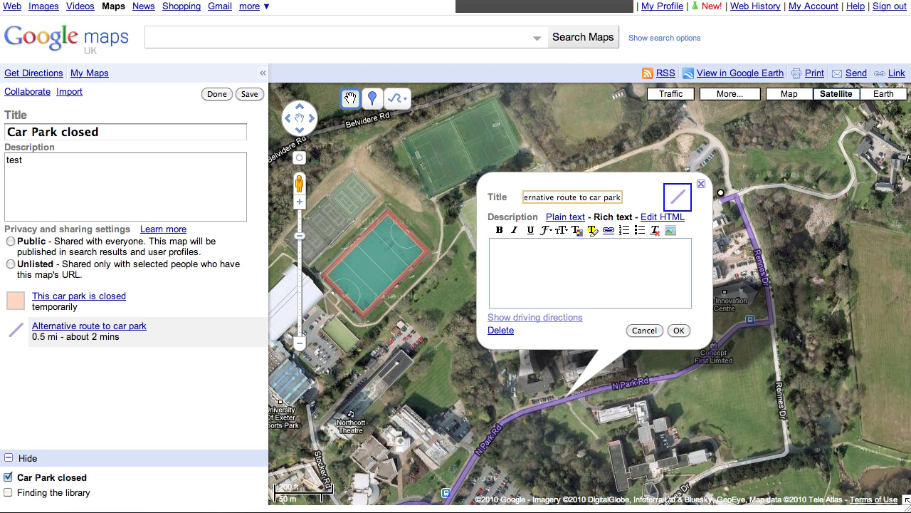
pyautogui.click(680, 331)
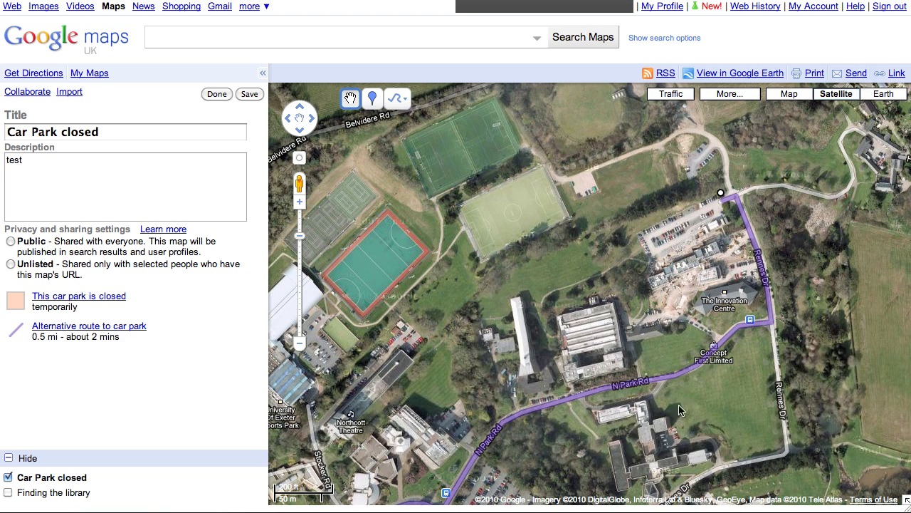
# Step: Drop a placemark beside the car park entrance and browse the icons for the P parking icon
pyautogui.moveTo(682, 407); pyautogui.dragTo(746, 282)
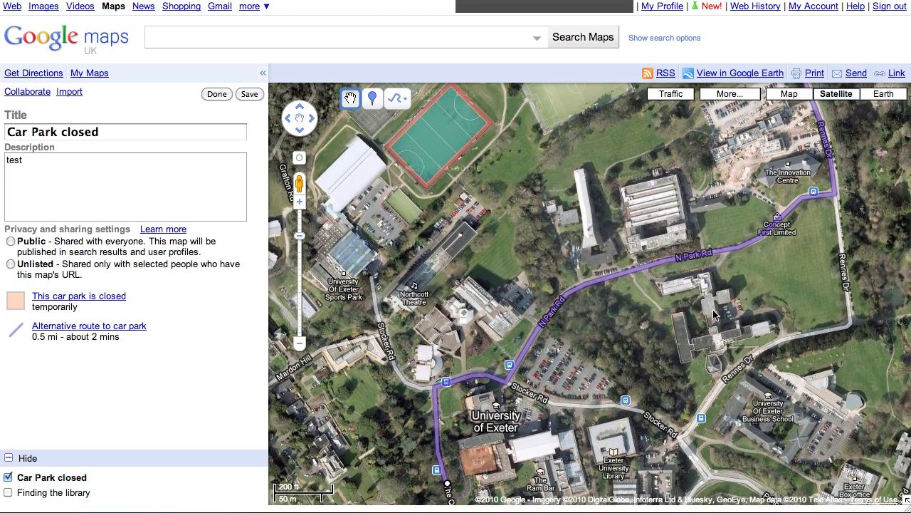
pyautogui.moveTo(713, 311); pyautogui.dragTo(635, 408)
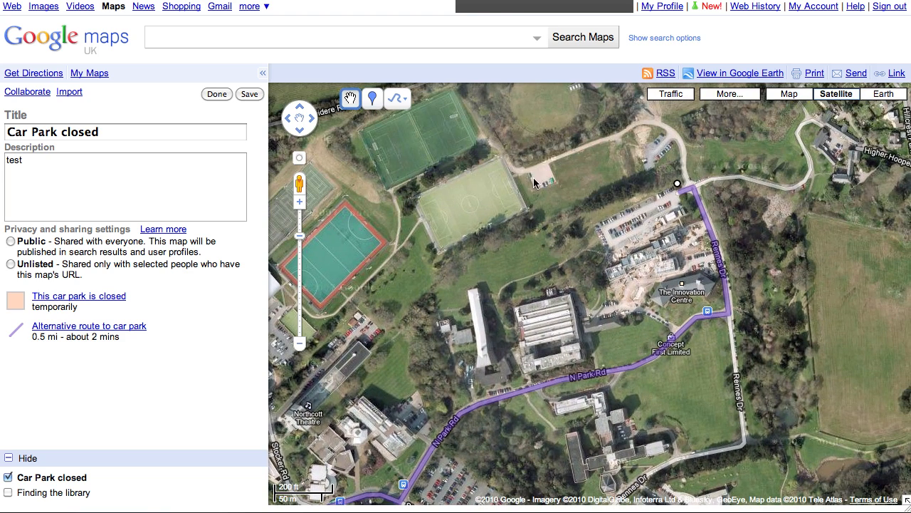
pyautogui.click(371, 100)
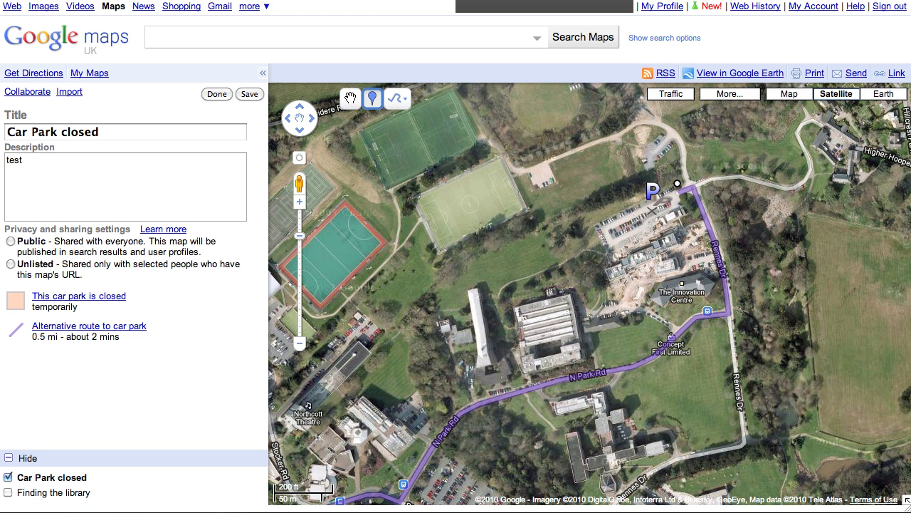
pyautogui.click(653, 201)
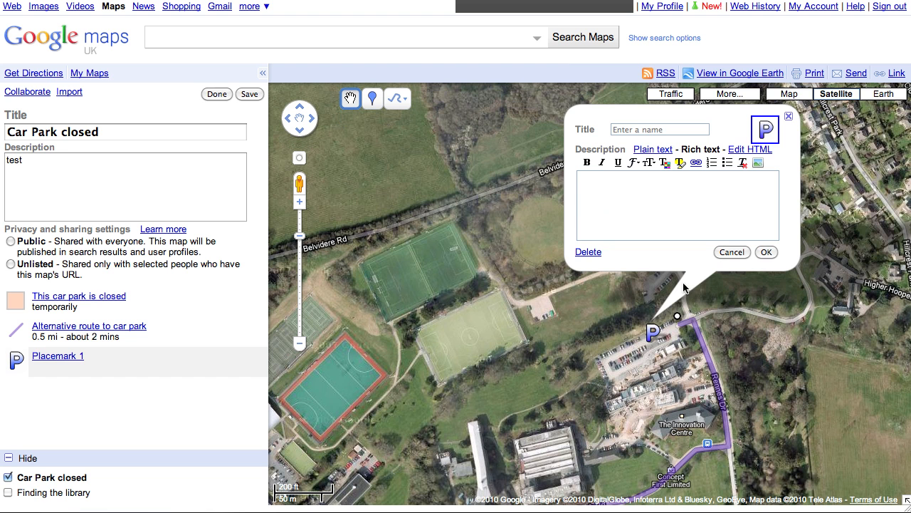
pyautogui.click(766, 131)
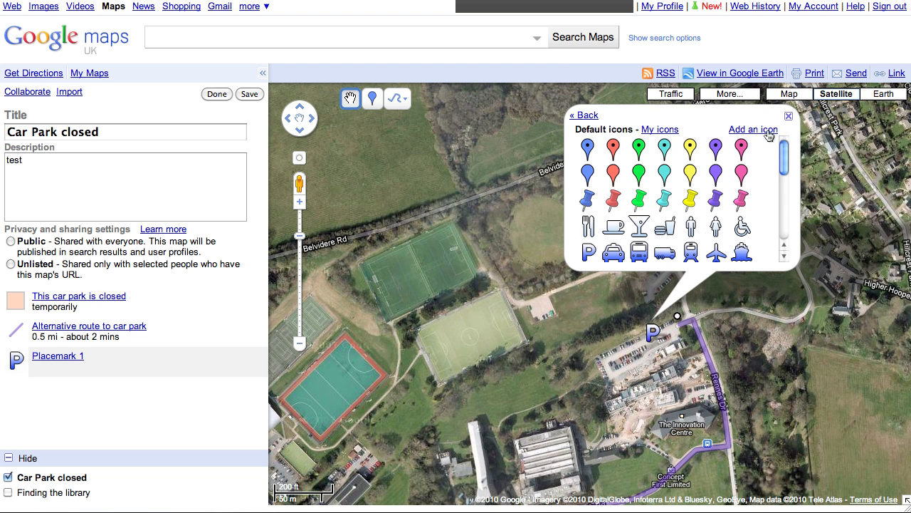
pyautogui.scroll(-2, 786, 166)
pyautogui.scroll(-2, 786, 166)
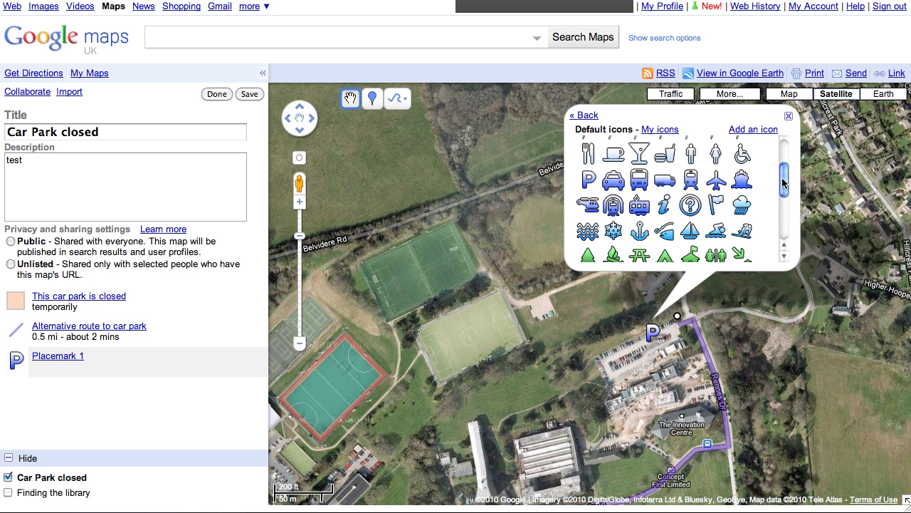
pyautogui.moveTo(785, 180); pyautogui.dragTo(785, 205)
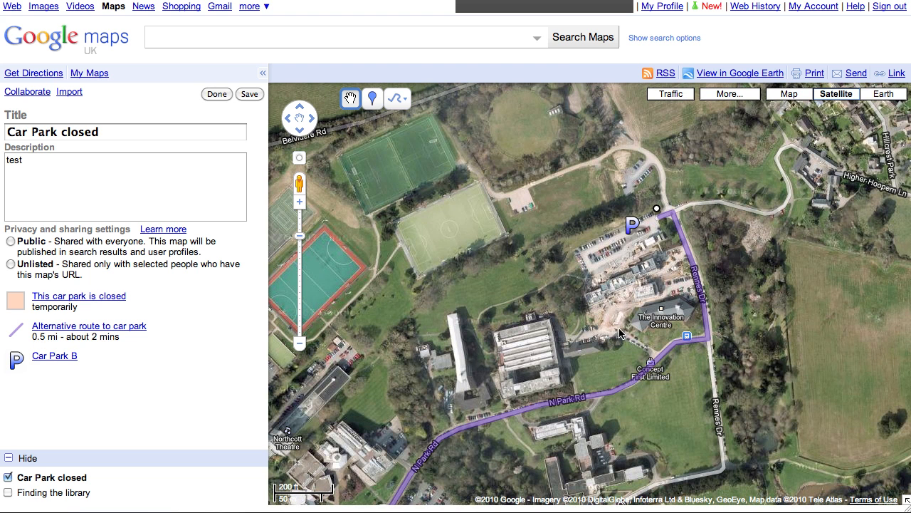
# Step: Recentre on the car park and drop the pegman onto Rennes Dr for Street View
pyautogui.moveTo(595, 354); pyautogui.dragTo(568, 336)
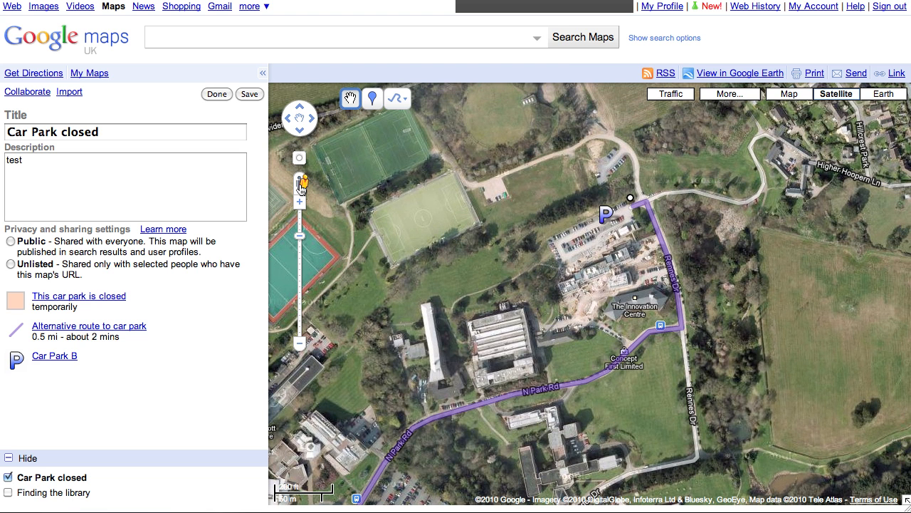
pyautogui.moveTo(302, 186)
pyautogui.mouseDown()
pyautogui.moveTo(435, 205)
pyautogui.moveTo(639, 207)
pyautogui.mouseUp()
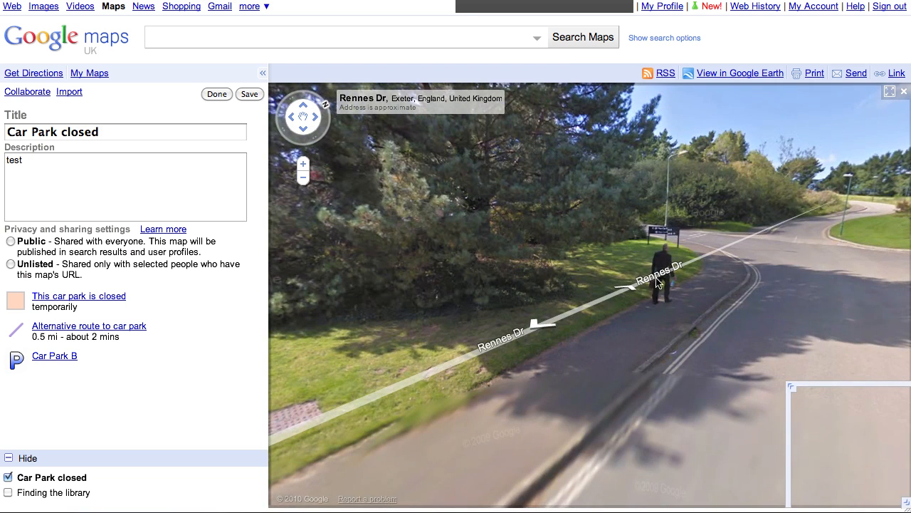
# Step: Walk Street View along Rennes Dr and turn into the car park road
pyautogui.click(636, 287)
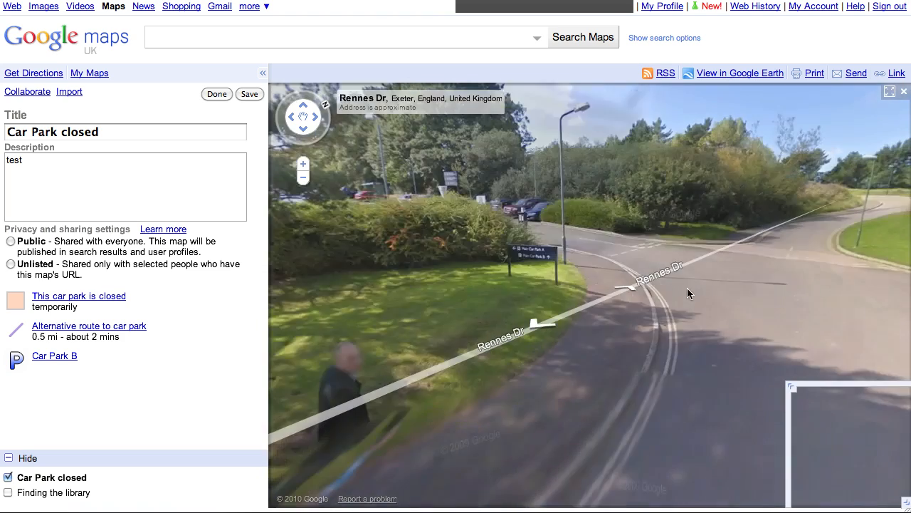
pyautogui.click(627, 287)
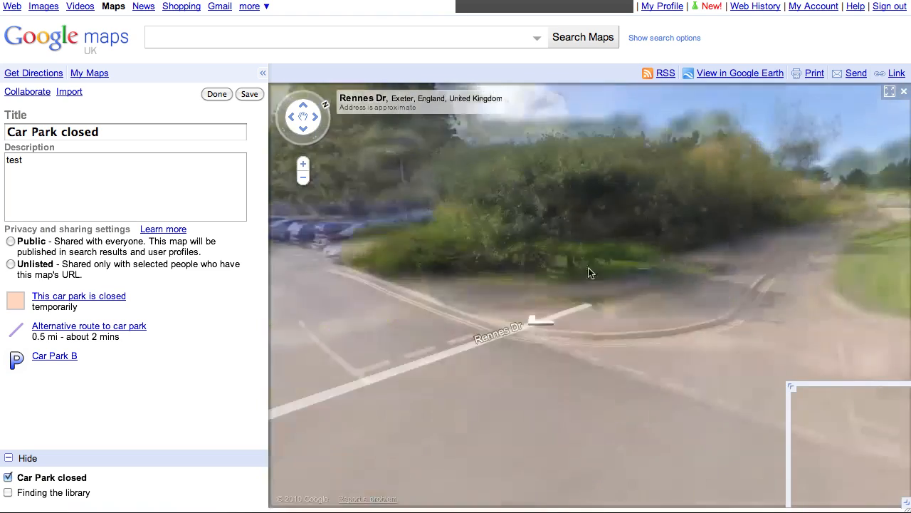
pyautogui.moveTo(456, 269); pyautogui.dragTo(689, 261)
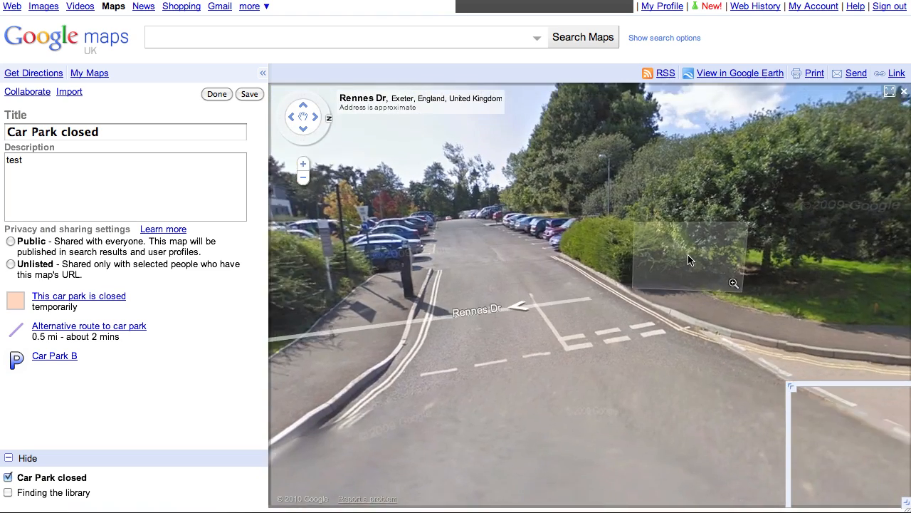
pyautogui.click(689, 261)
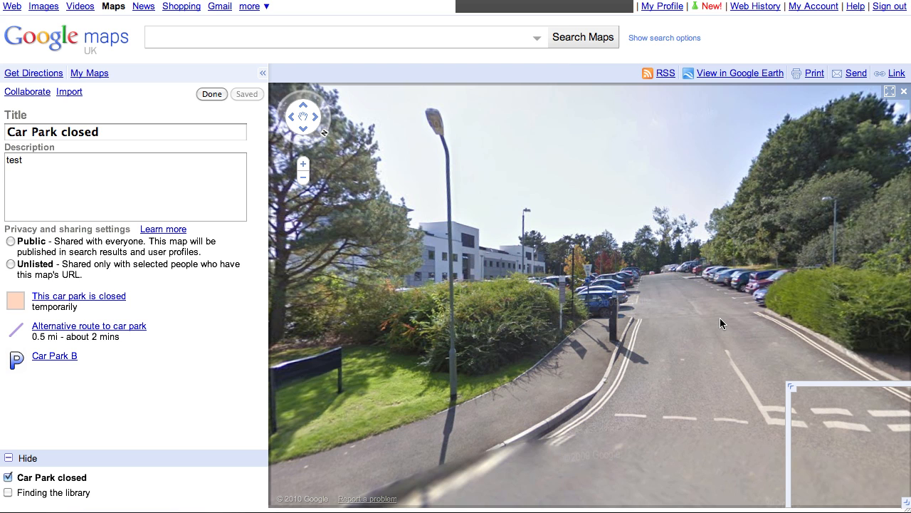
# Step: Copy the link to this Street View, then exit back to the map
pyautogui.click(895, 74)
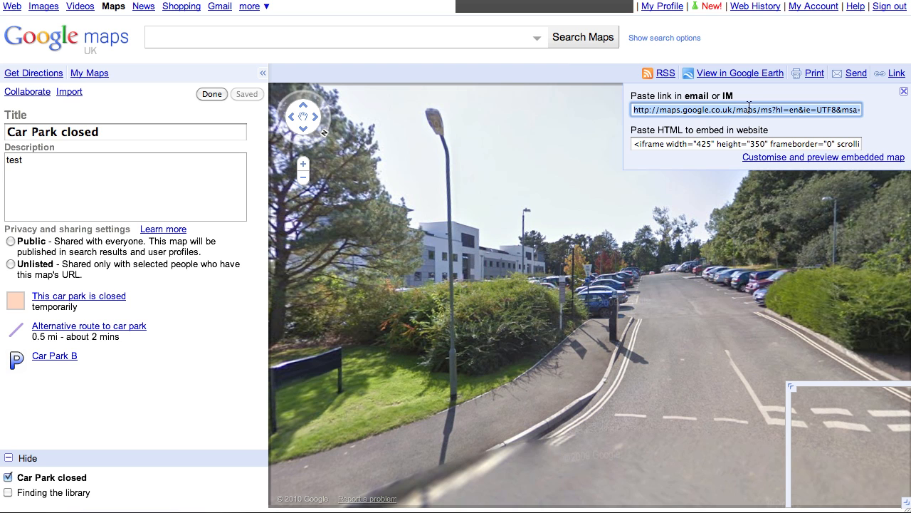
pyautogui.click(904, 92)
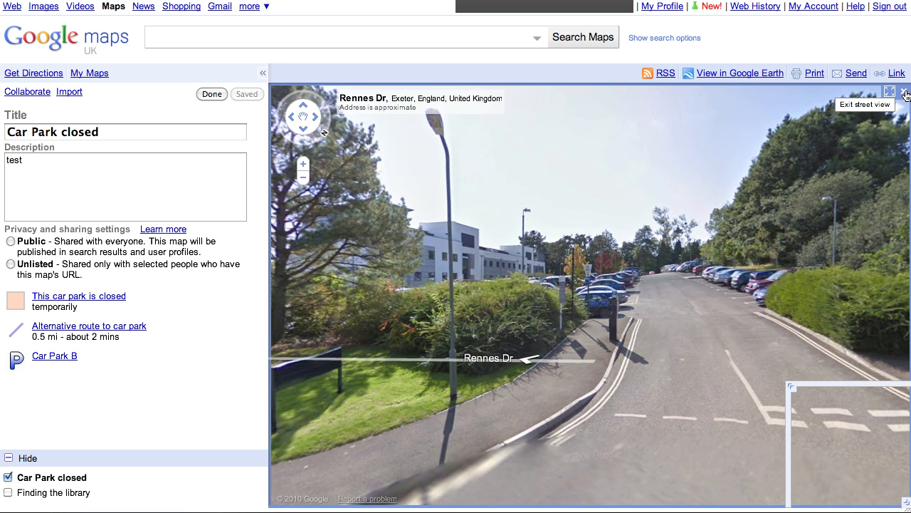
pyautogui.click(905, 92)
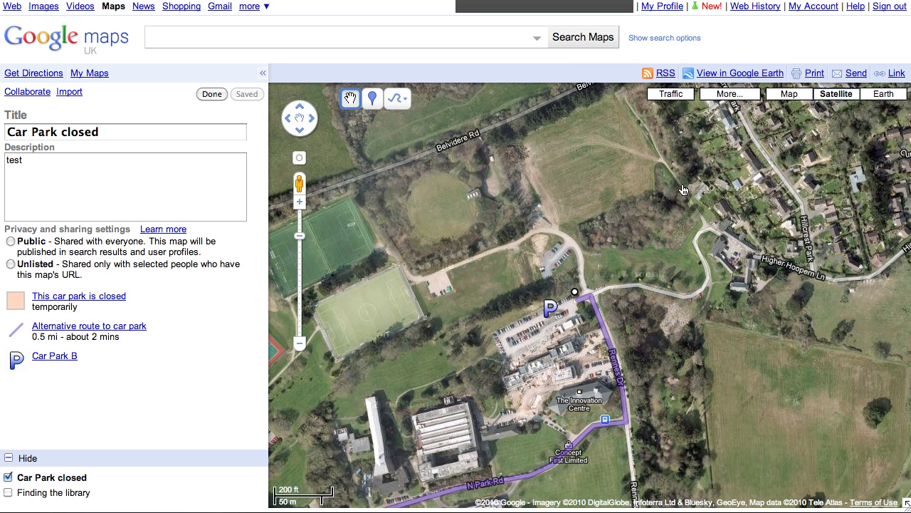
# Step: Describe Car Park B as 'Here is a streetview link', hyperlinking 'streetview' to the copied Street View URL
pyautogui.click(553, 311)
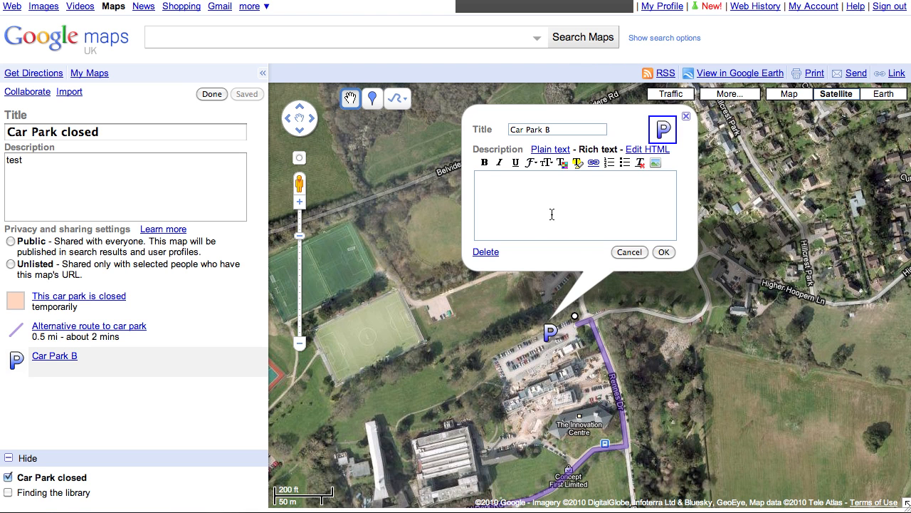
pyautogui.write('Here is a streetvi')
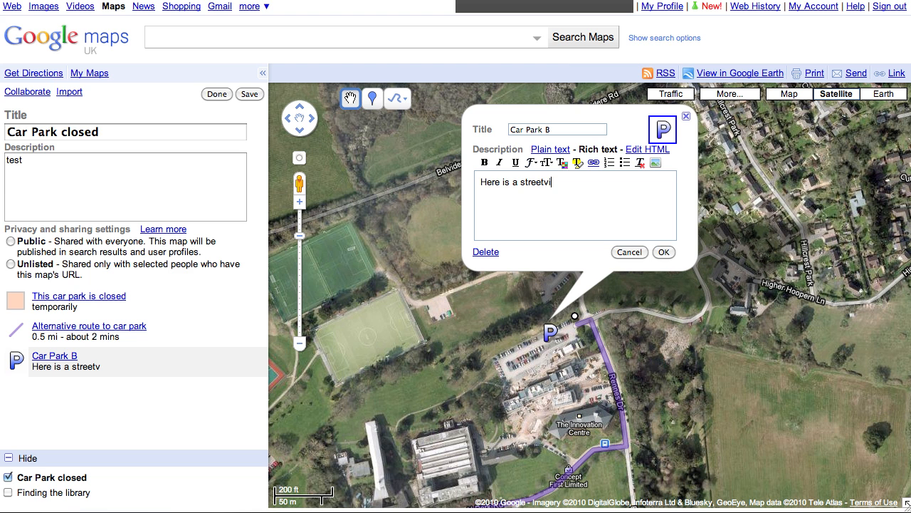
pyautogui.write('ew link')
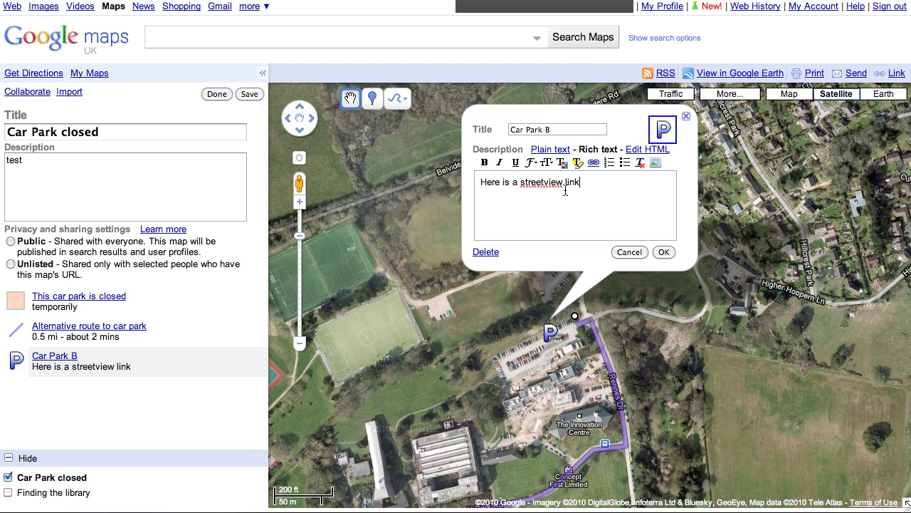
pyautogui.moveTo(563, 183); pyautogui.dragTo(523, 183)
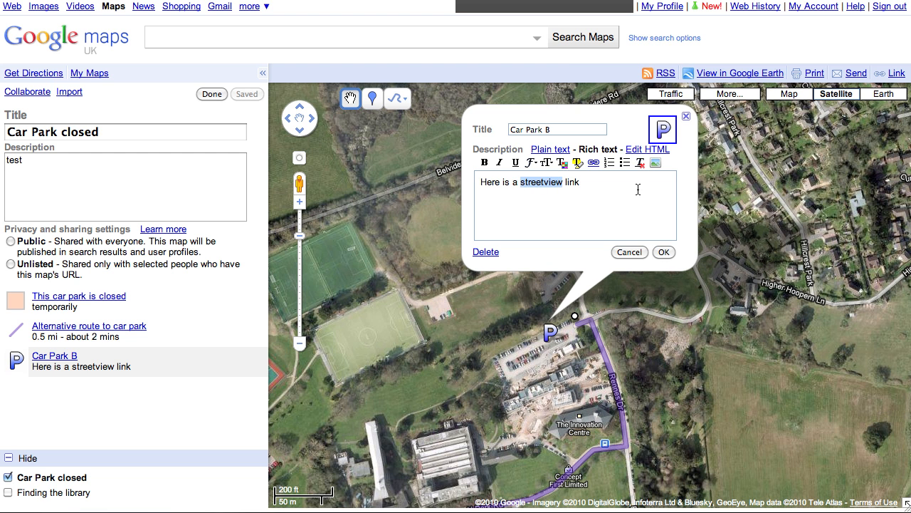
pyautogui.click(595, 164)
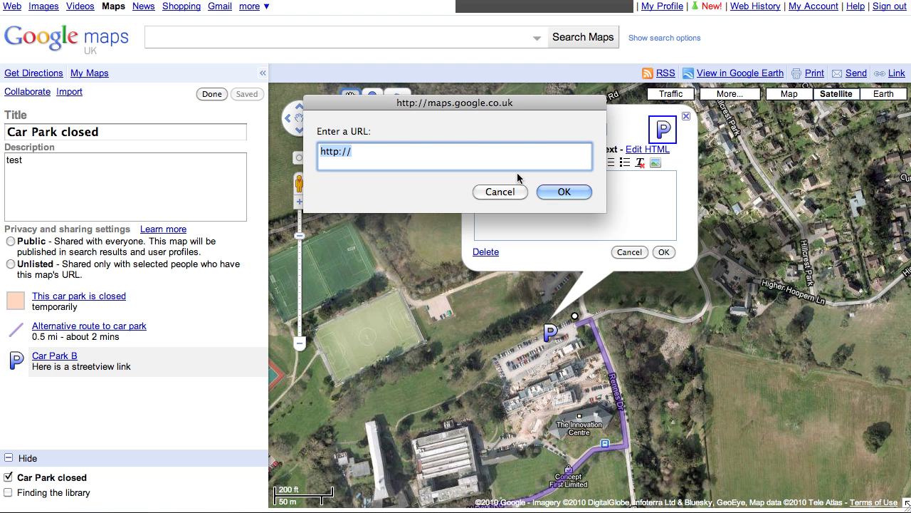
pyautogui.press('super+v')
pyautogui.click(563, 190)
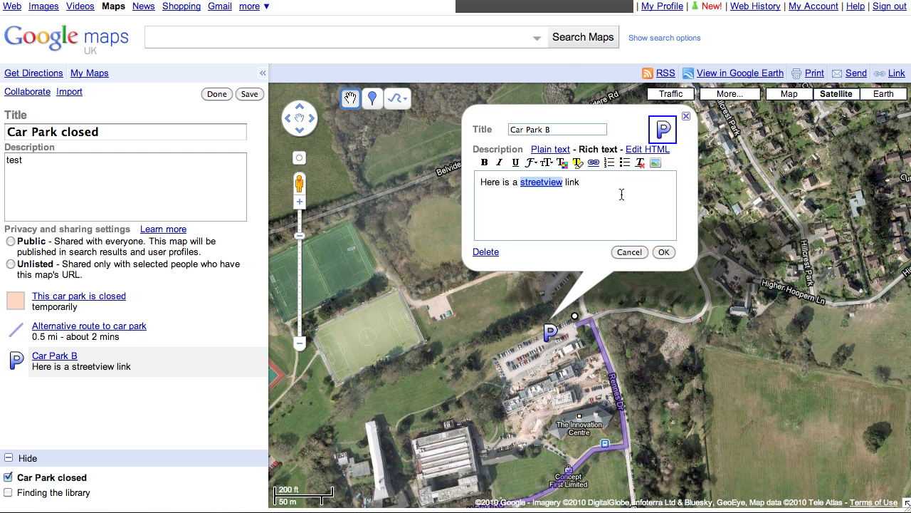
pyautogui.click(662, 254)
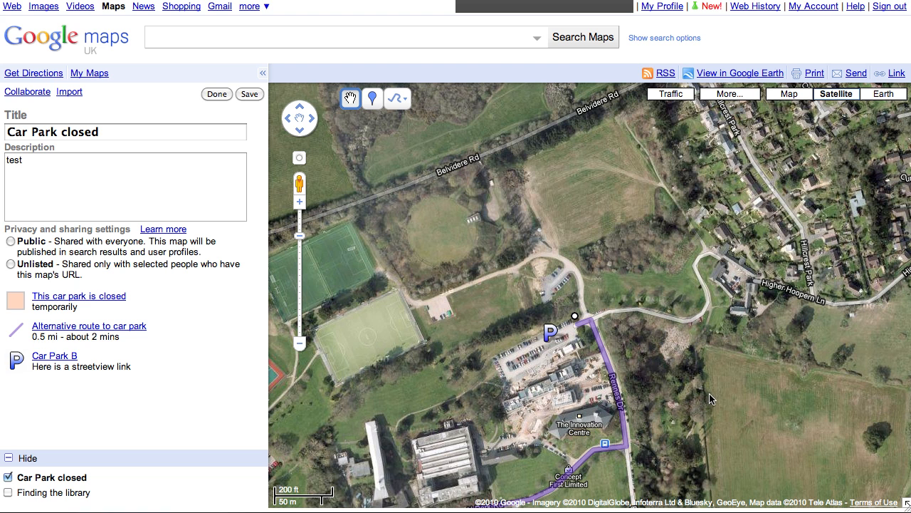
# Step: Save the Car Park closed map and leave edit mode
pyautogui.moveTo(698, 399)
pyautogui.mouseDown()
pyautogui.moveTo(785, 280)
pyautogui.moveTo(854, 258)
pyautogui.mouseUp()
pyautogui.moveTo(628, 455)
pyautogui.mouseDown()
pyautogui.moveTo(640, 394)
pyautogui.moveTo(671, 360)
pyautogui.mouseUp()
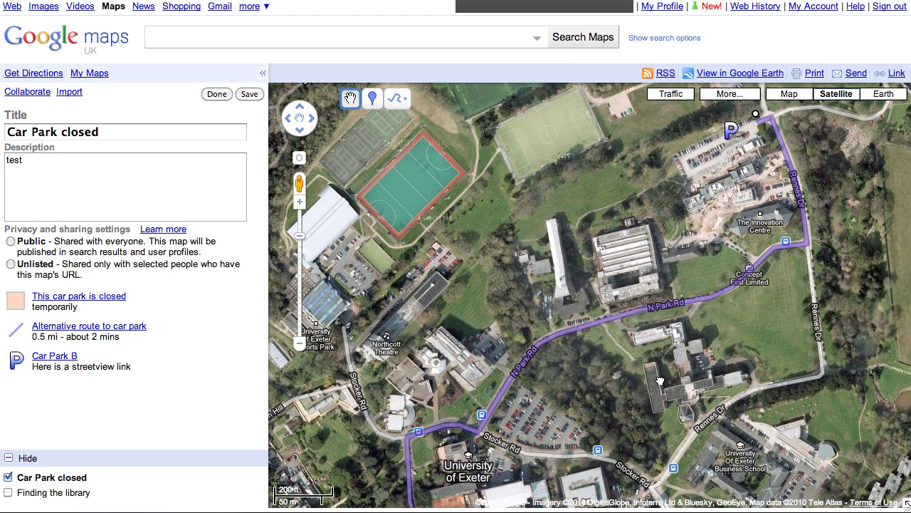
pyautogui.click(249, 95)
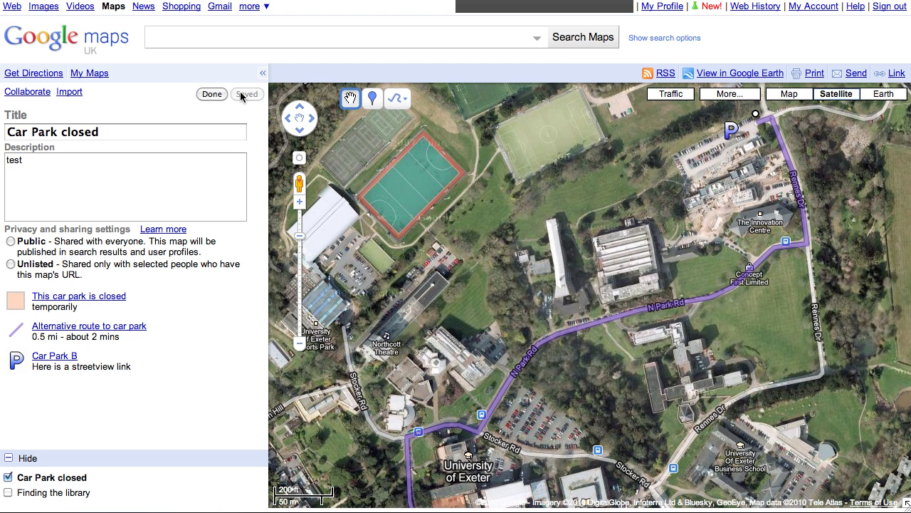
pyautogui.click(212, 95)
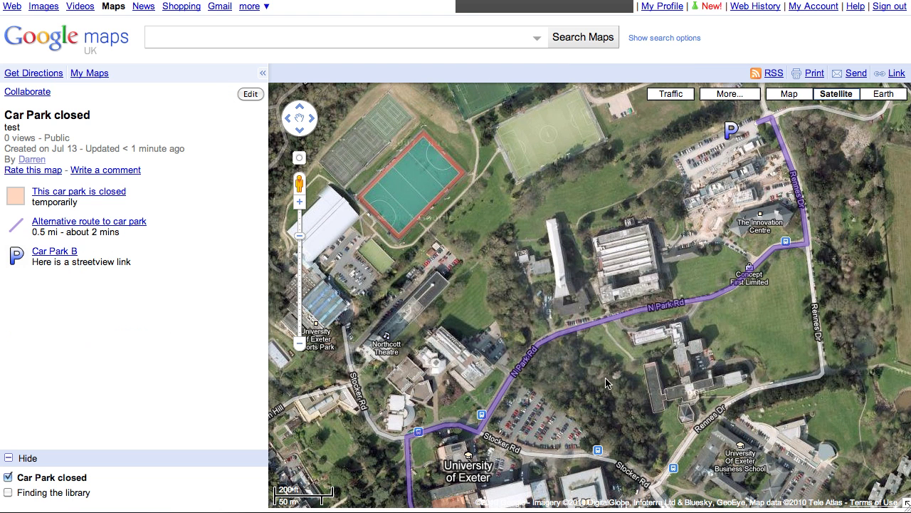
# Step: Pan and zoom to bring the University of Exeter campus into view
pyautogui.moveTo(610, 345); pyautogui.dragTo(617, 243)
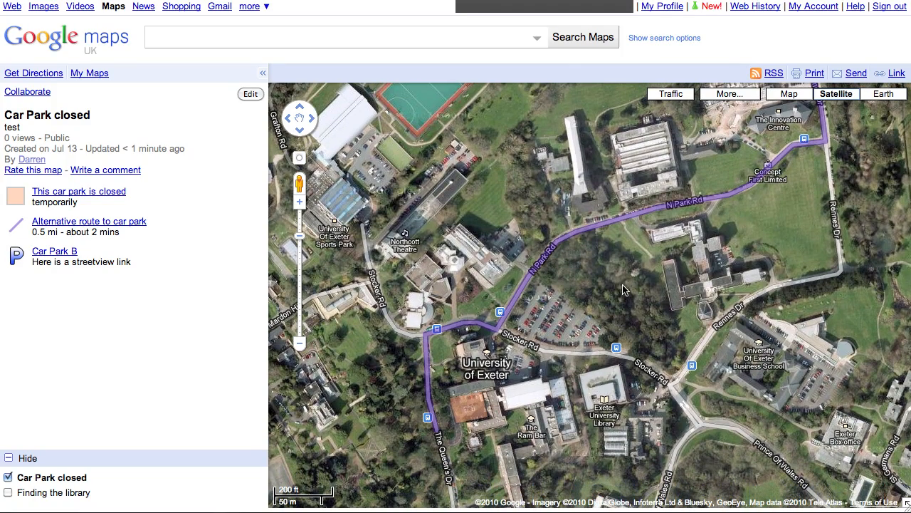
pyautogui.scroll(-1, 623, 290)
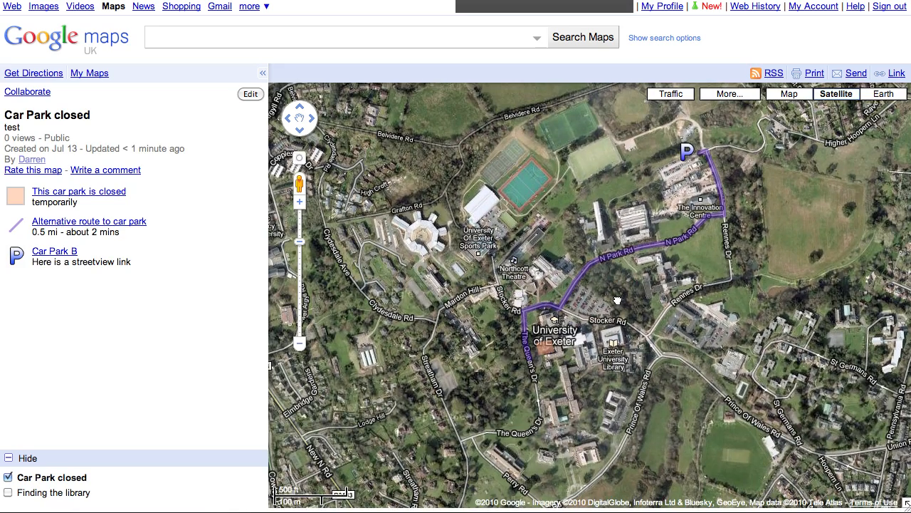
pyautogui.moveTo(618, 300); pyautogui.dragTo(577, 321)
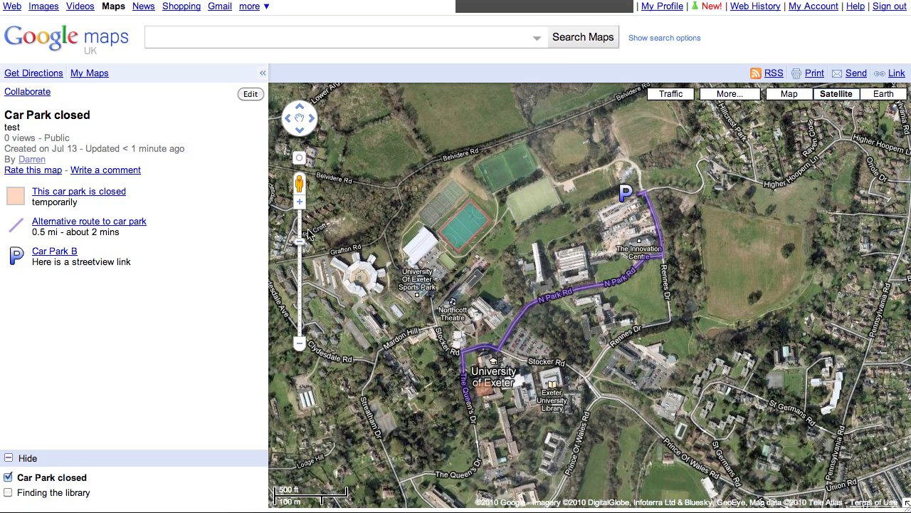
pyautogui.click(299, 204)
pyautogui.moveTo(577, 236); pyautogui.dragTo(586, 229)
pyautogui.scroll(-1, 570, 300)
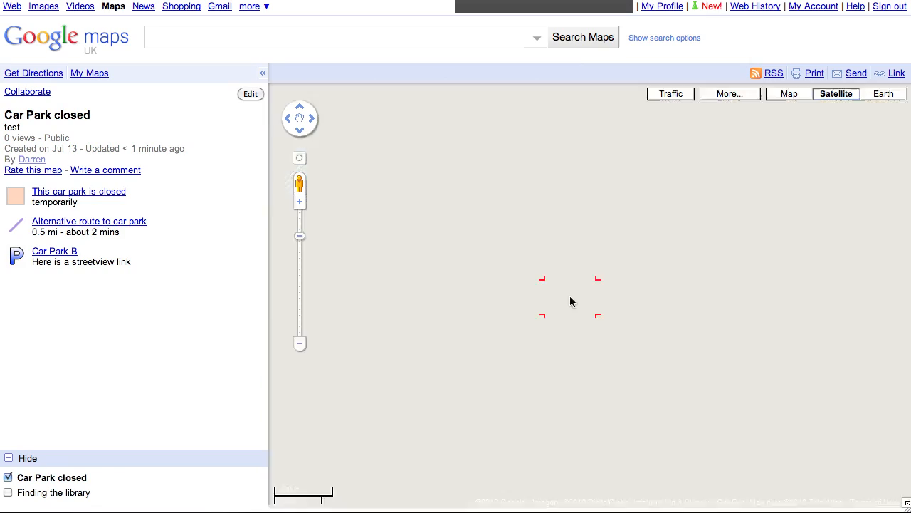
pyautogui.moveTo(575, 306); pyautogui.dragTo(577, 327)
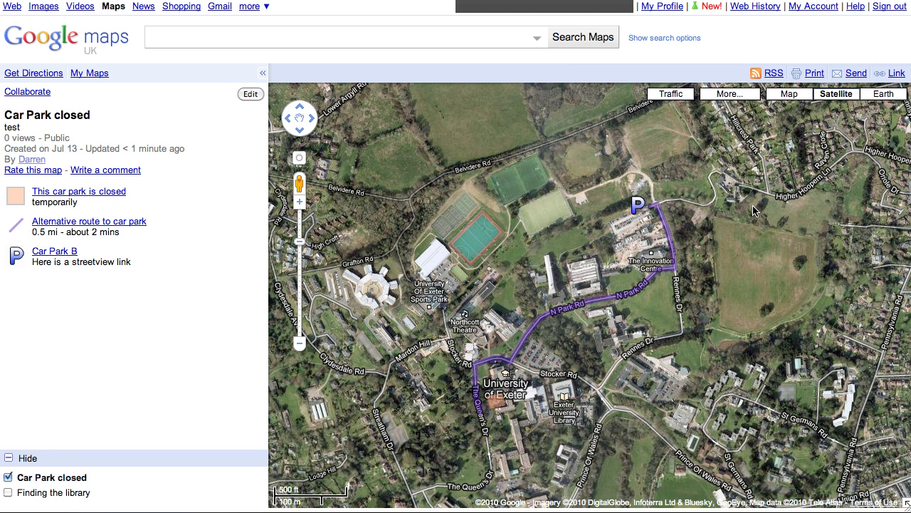
pyautogui.click(899, 74)
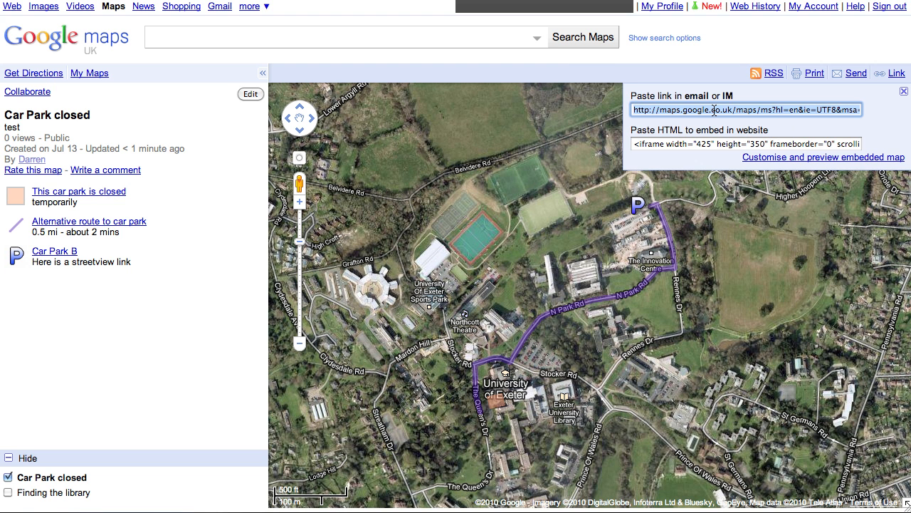
pyautogui.click(758, 237)
pyautogui.moveTo(758, 236); pyautogui.dragTo(749, 240)
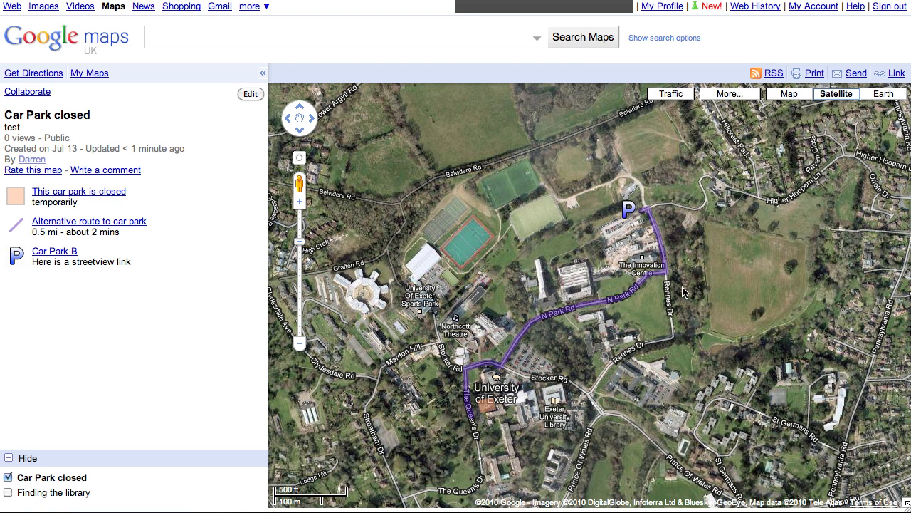
# Step: Zoom into the Exeter campus in 3D Earth view and open the Alternative route to car park details
pyautogui.moveTo(573, 352); pyautogui.dragTo(579, 343)
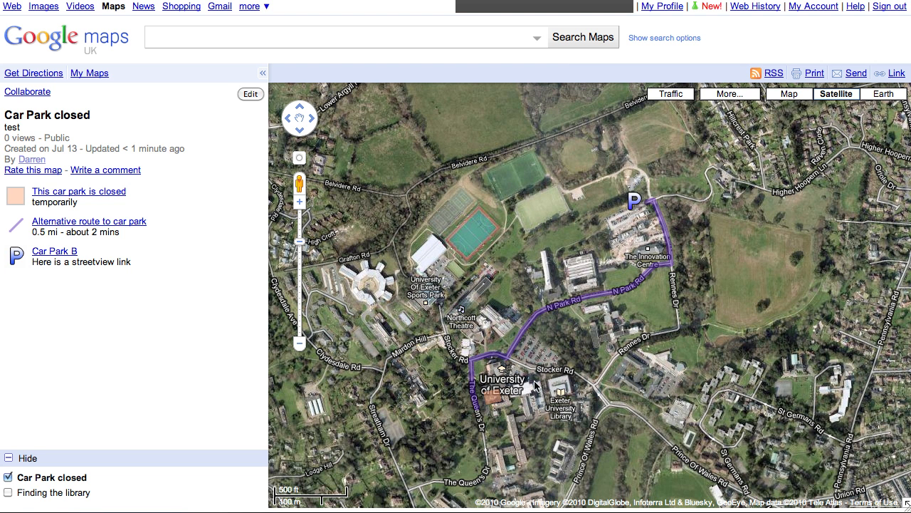
pyautogui.doubleClick(534, 382)
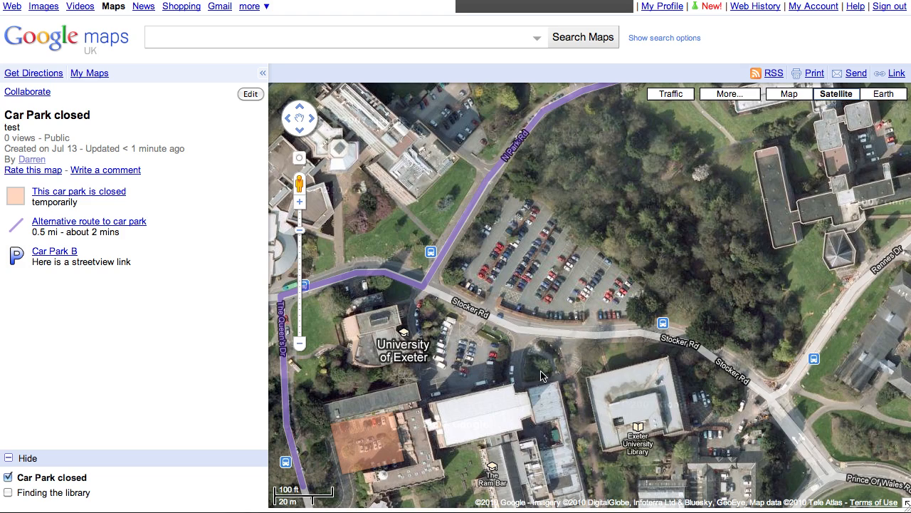
pyautogui.moveTo(527, 374); pyautogui.dragTo(674, 242)
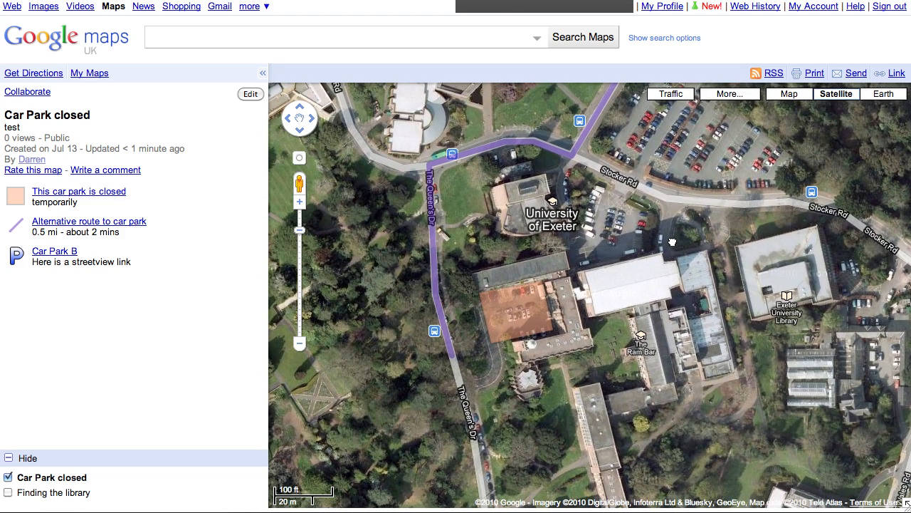
pyautogui.click(883, 94)
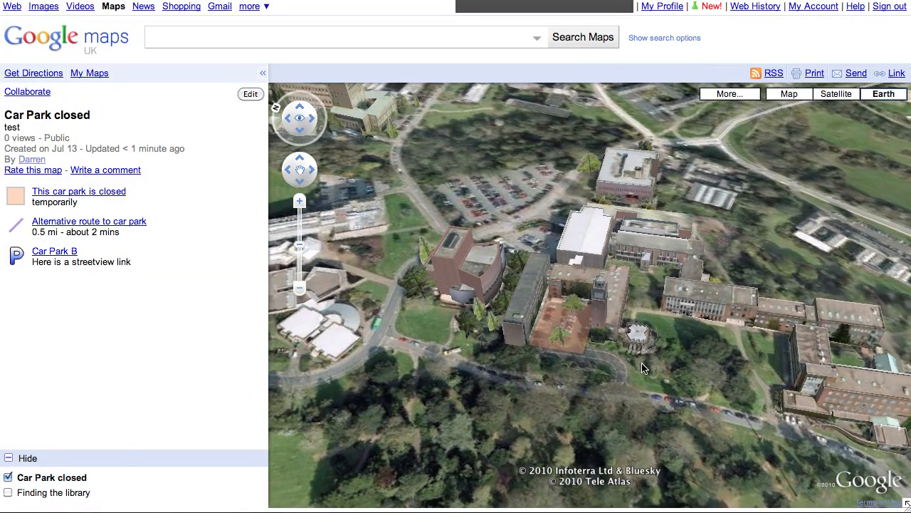
pyautogui.doubleClick(640, 395)
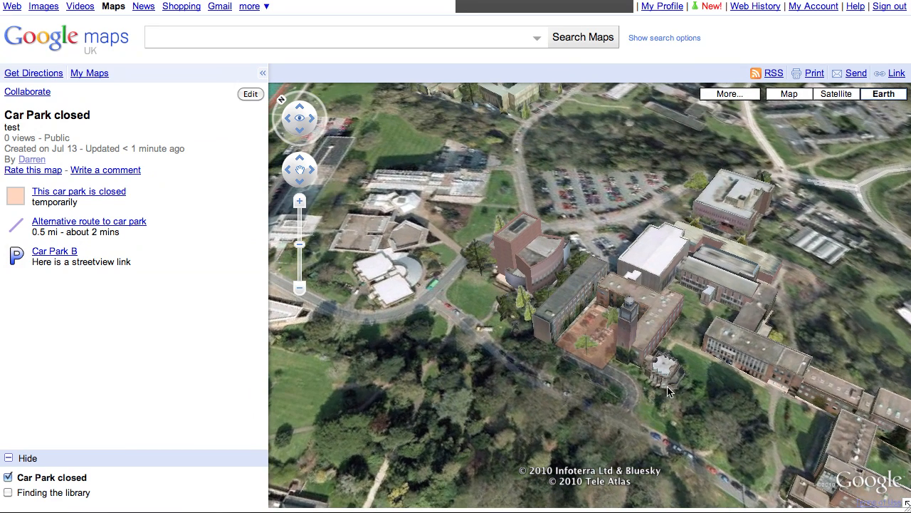
pyautogui.click(83, 225)
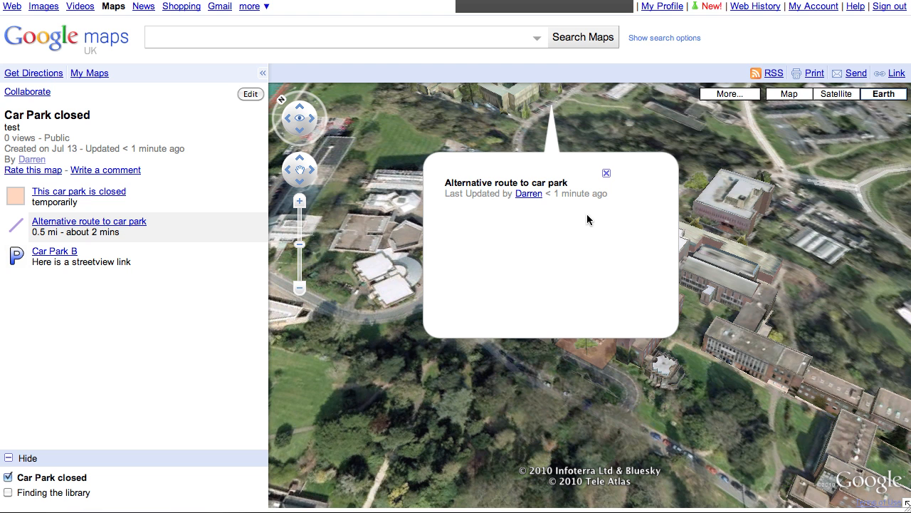
# Step: Change the Alternative route to car park line colour from purple to orange
pyautogui.click(250, 93)
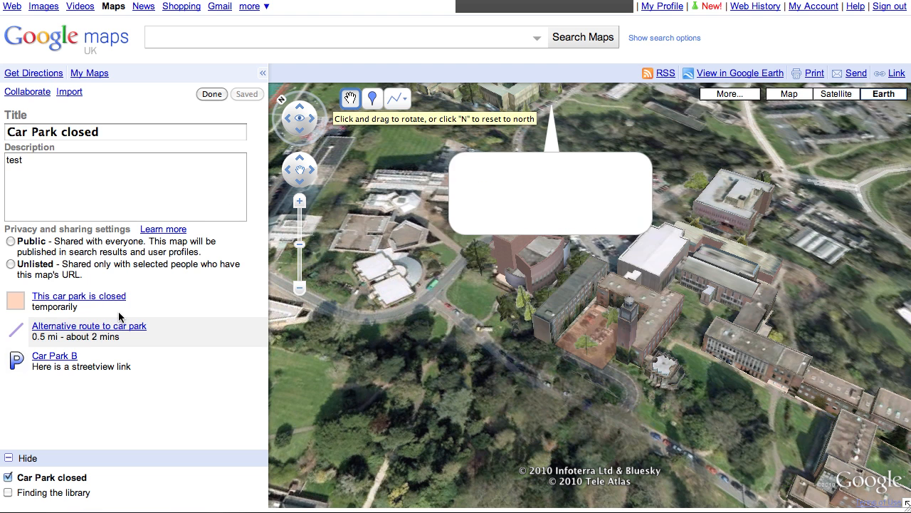
pyautogui.click(635, 192)
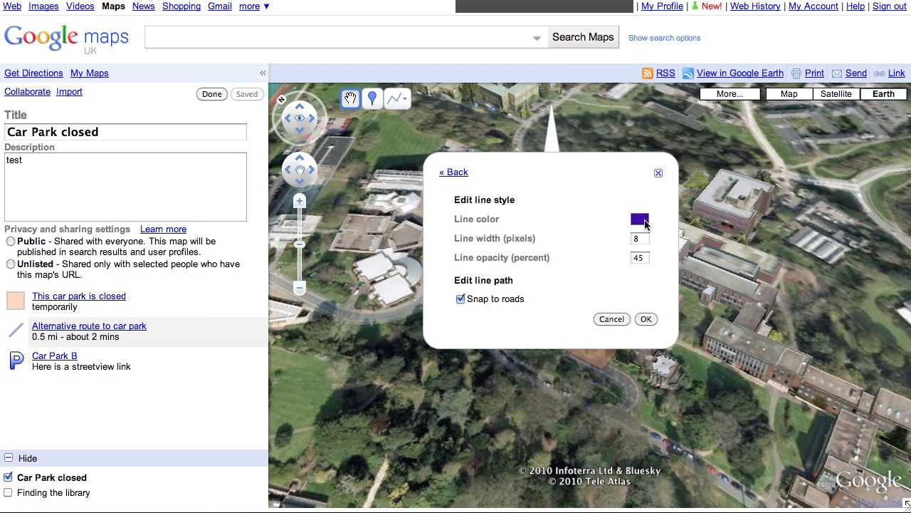
pyautogui.click(641, 220)
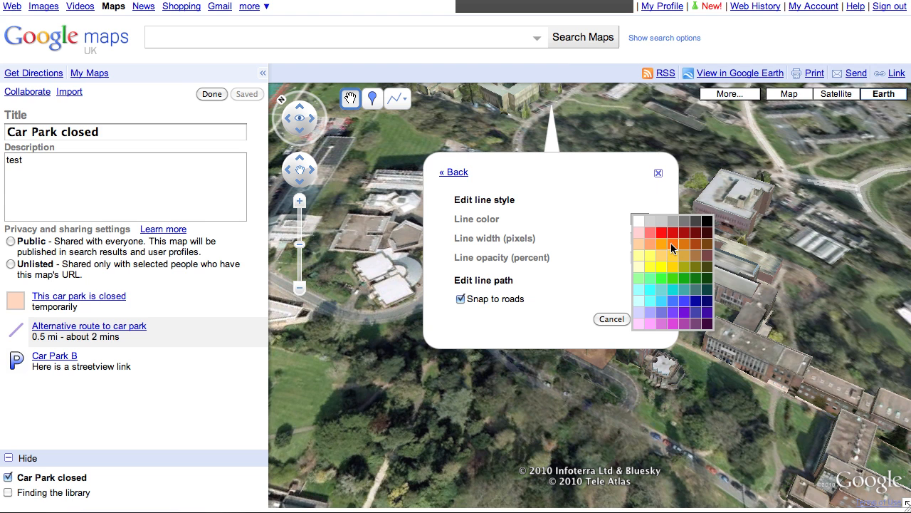
pyautogui.click(671, 243)
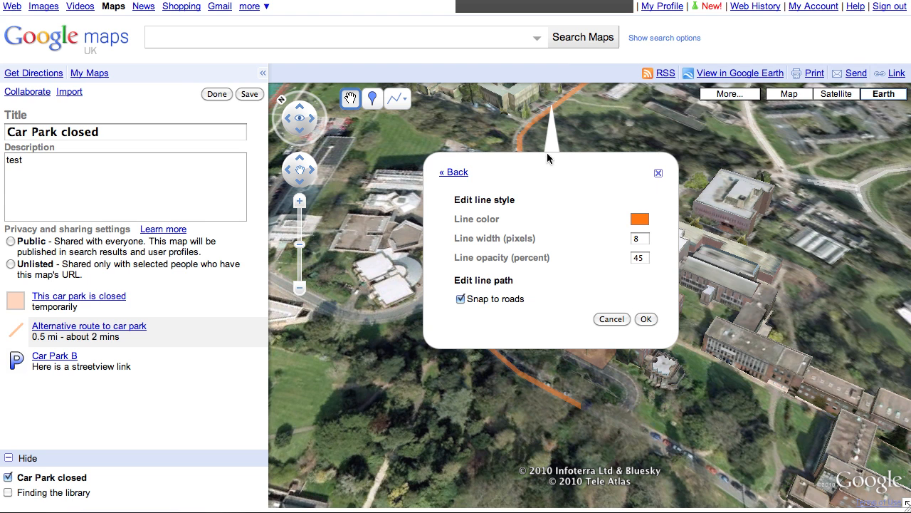
pyautogui.click(645, 318)
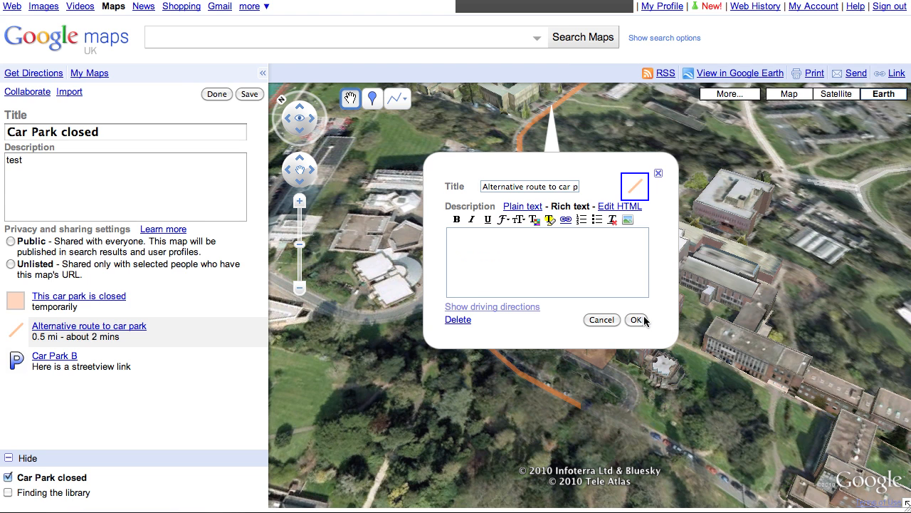
pyautogui.click(645, 321)
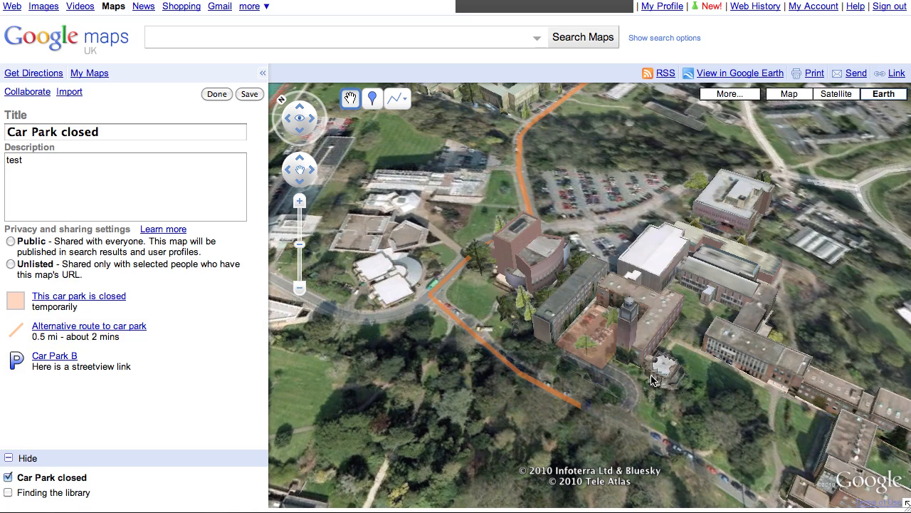
pyautogui.moveTo(642, 304)
pyautogui.mouseDown()
pyautogui.moveTo(663, 306)
pyautogui.moveTo(648, 396)
pyautogui.moveTo(673, 368)
pyautogui.moveTo(651, 318)
pyautogui.mouseUp()
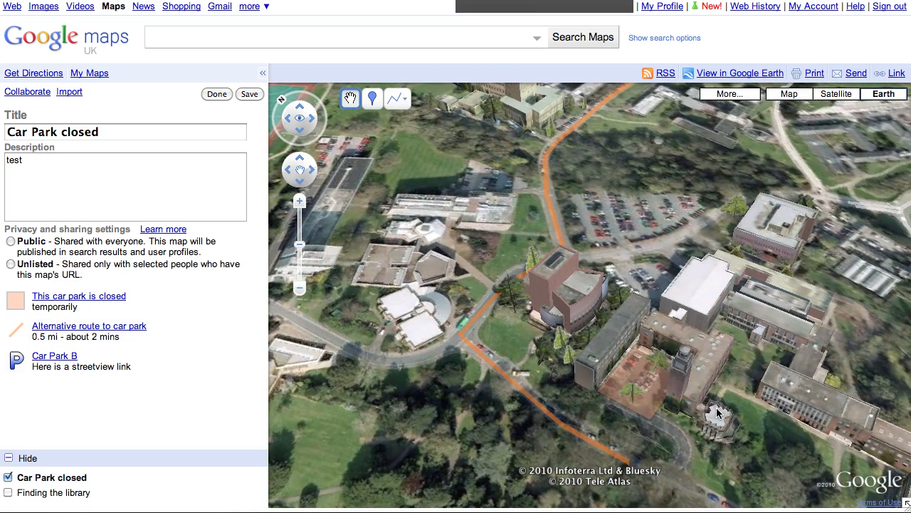
pyautogui.moveTo(730, 419); pyautogui.dragTo(673, 338)
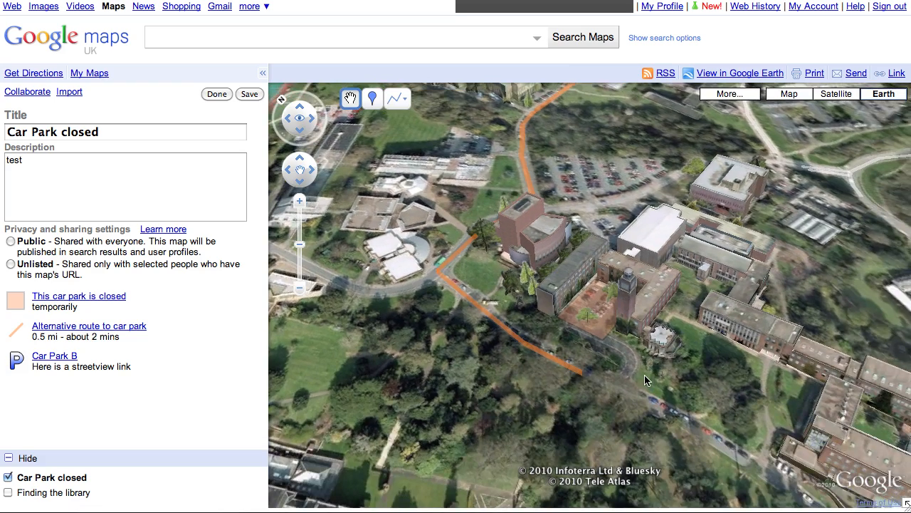
pyautogui.doubleClick(645, 376)
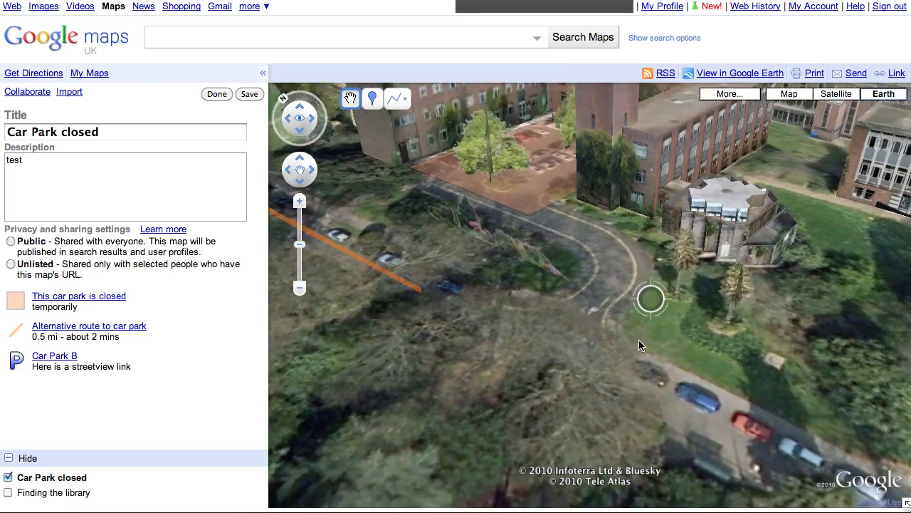
pyautogui.moveTo(639, 339); pyautogui.dragTo(626, 355)
pyautogui.moveTo(663, 293); pyautogui.dragTo(723, 346)
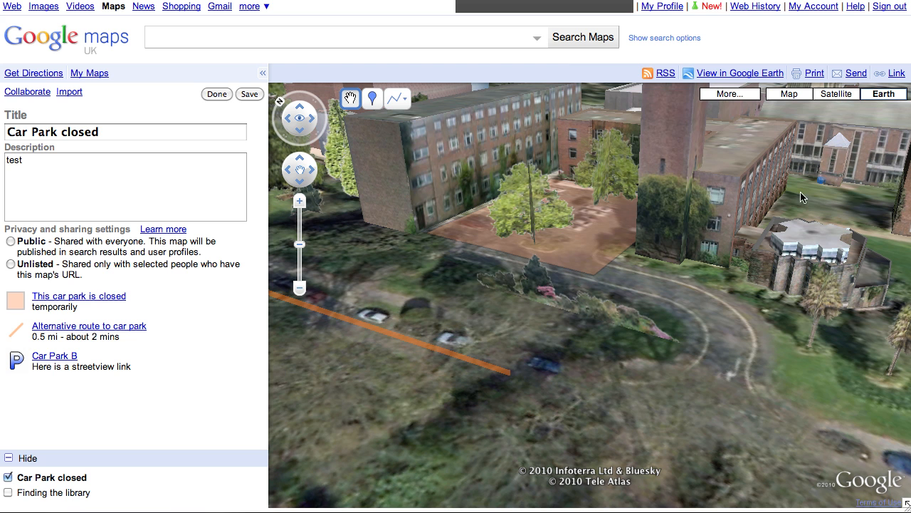
pyautogui.click(898, 74)
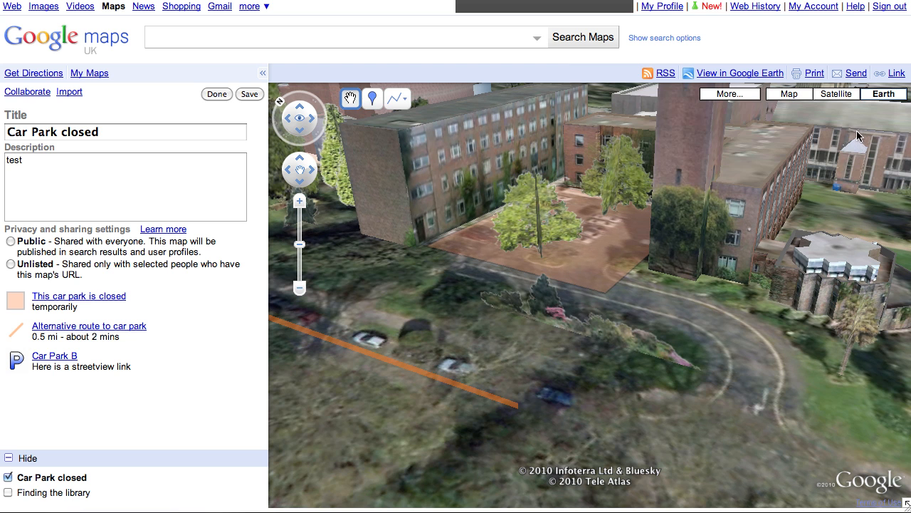
# Step: Preview the embedded map, panning, zooming and switching it to satellite, then return to the main window
pyautogui.click(898, 74)
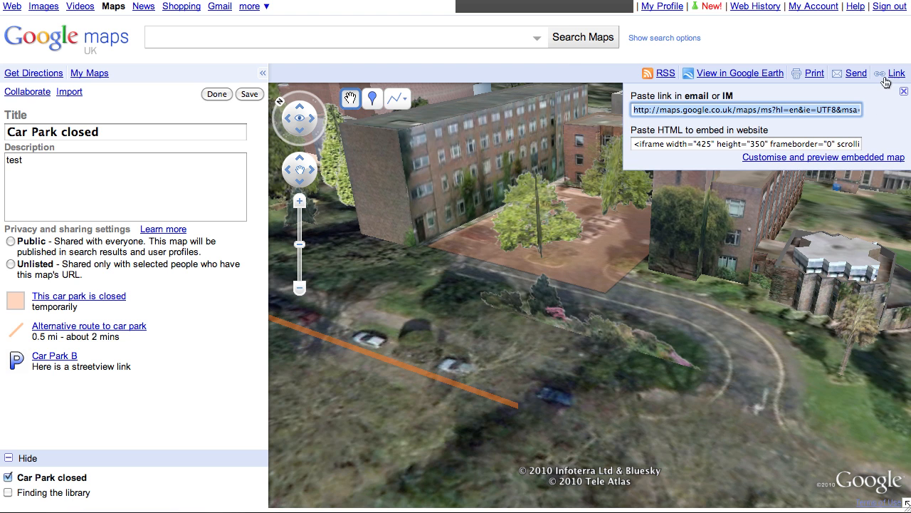
pyautogui.click(803, 157)
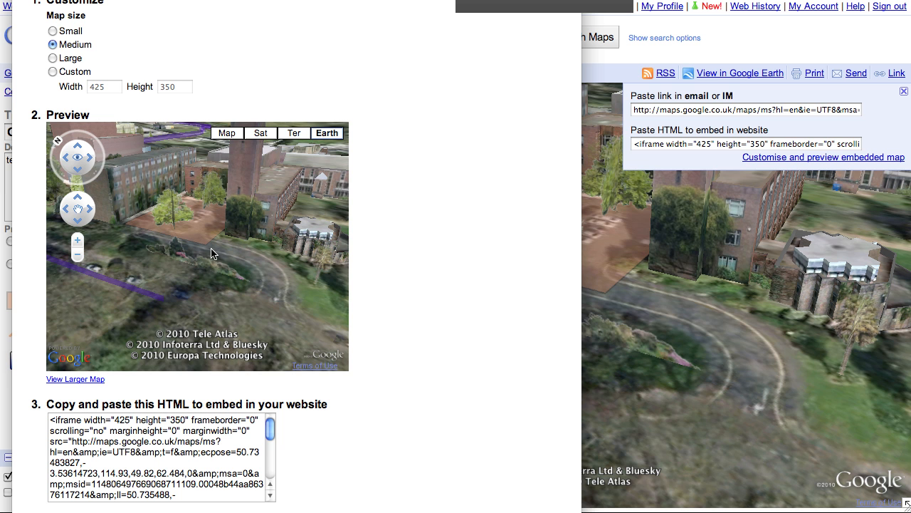
pyautogui.moveTo(214, 253); pyautogui.dragTo(242, 281)
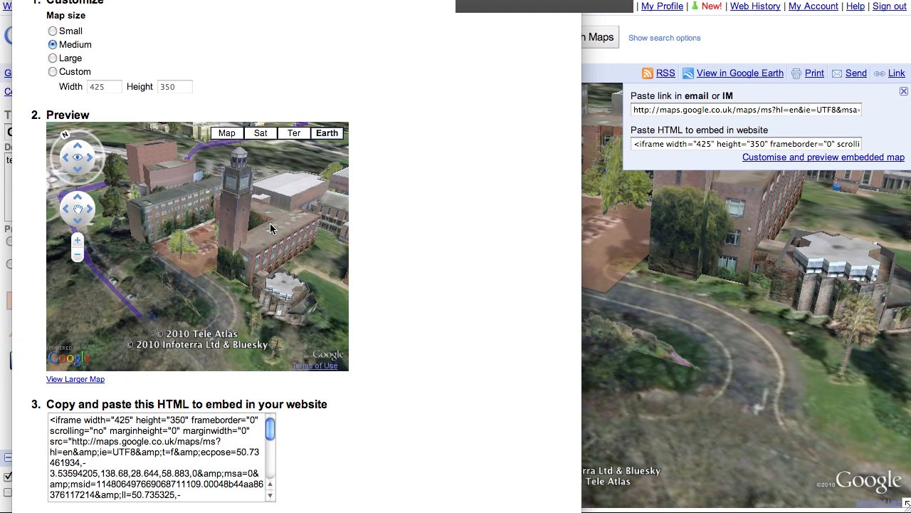
pyautogui.scroll(-3, 270, 224)
pyautogui.moveTo(271, 223); pyautogui.dragTo(273, 236)
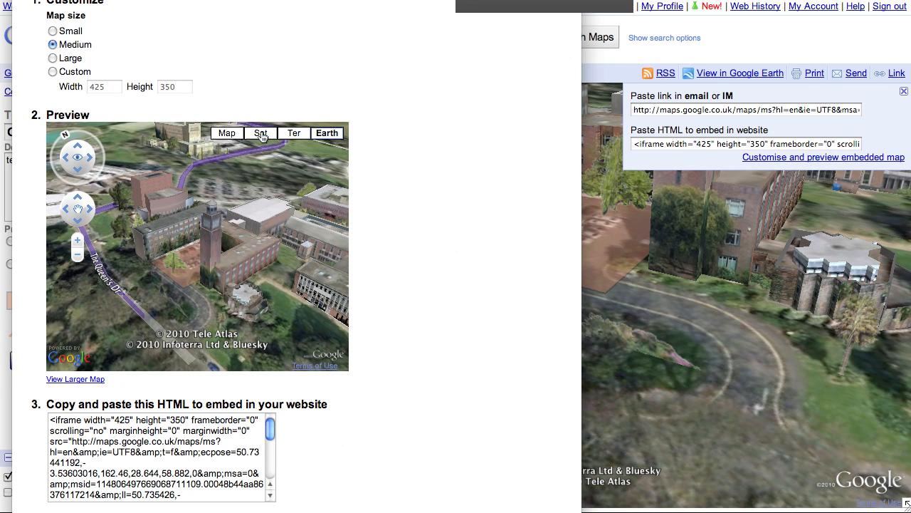
pyautogui.click(261, 135)
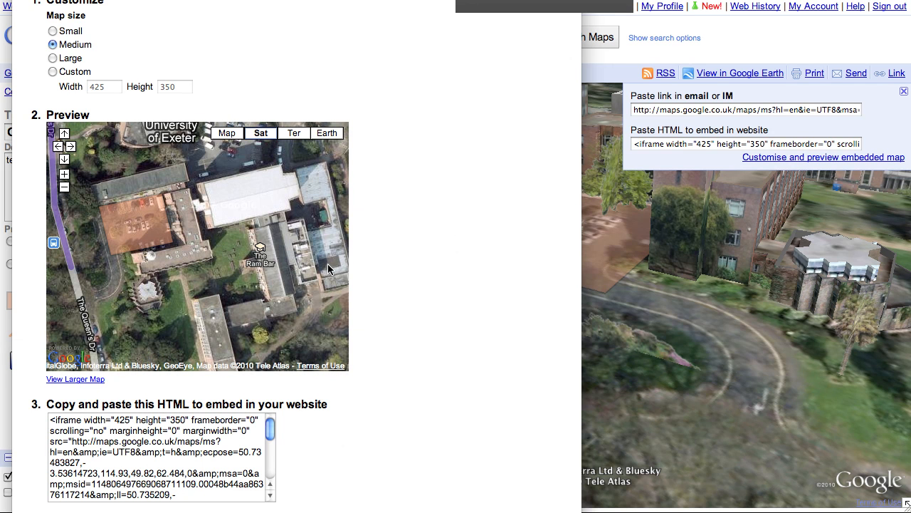
pyautogui.click(661, 202)
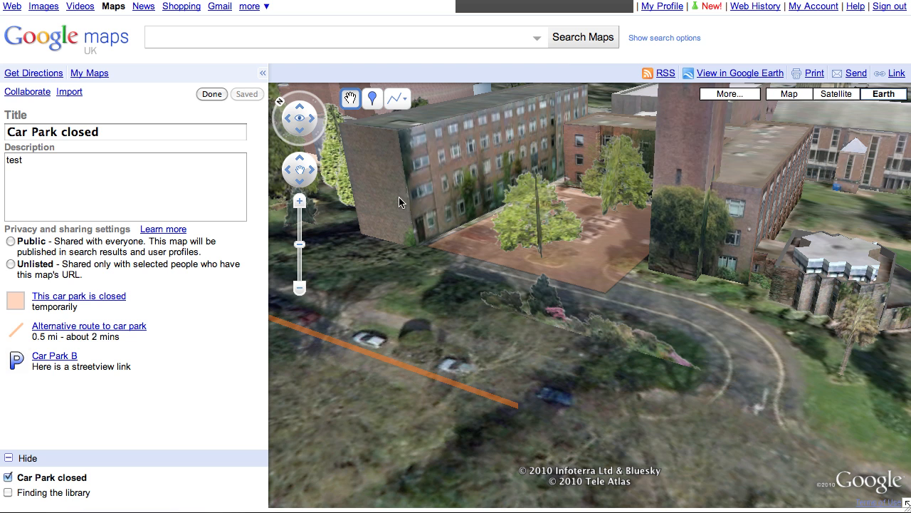
# Step: Finish editing and enable 'Collaborators may invite others' in the collaborator settings
pyautogui.click(212, 95)
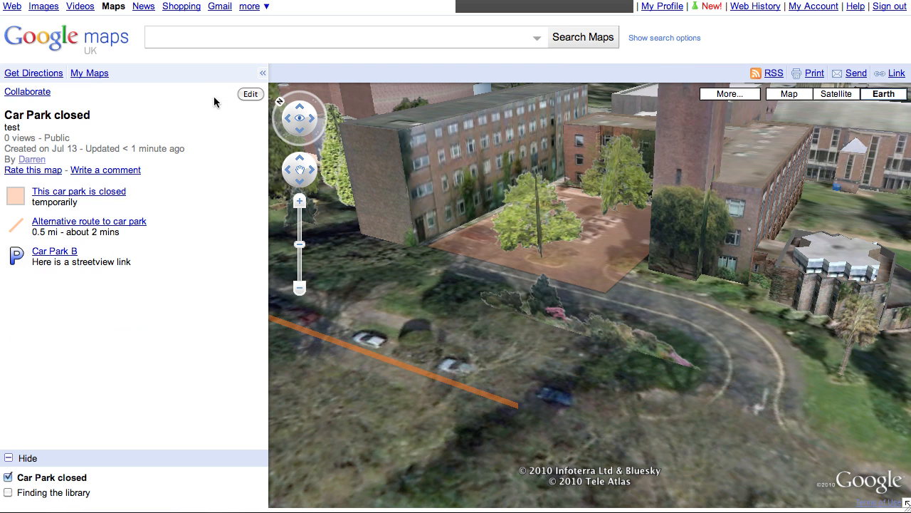
pyautogui.click(23, 97)
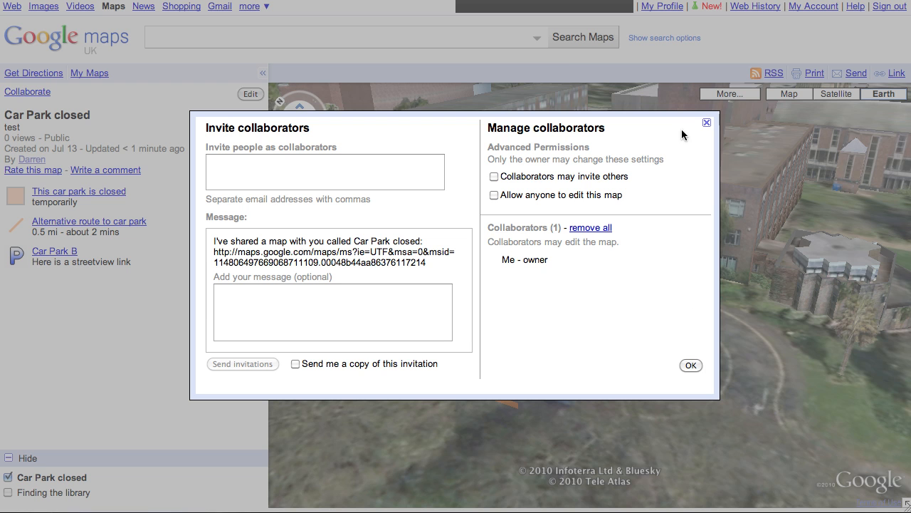
pyautogui.click(494, 178)
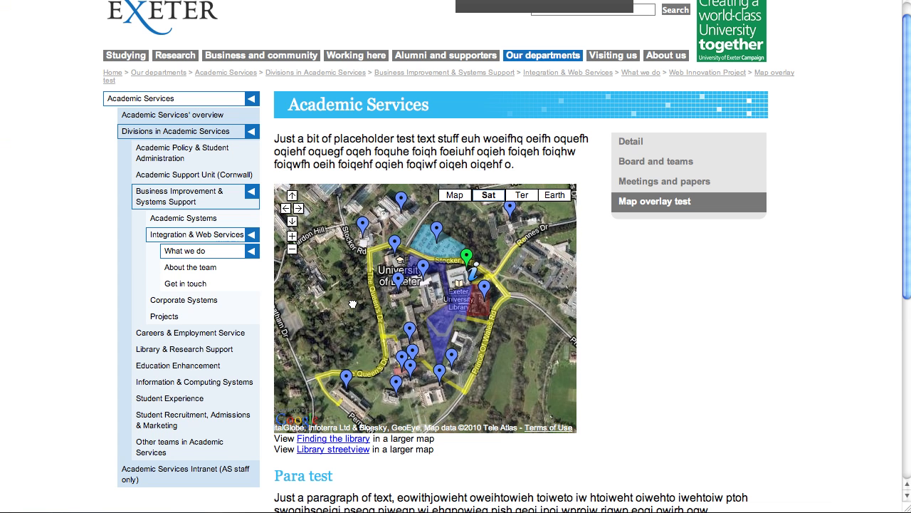
# Step: Zoom into the embedded campus satellite map and inspect the INTO Building site area
pyautogui.moveTo(352, 304); pyautogui.dragTo(373, 299)
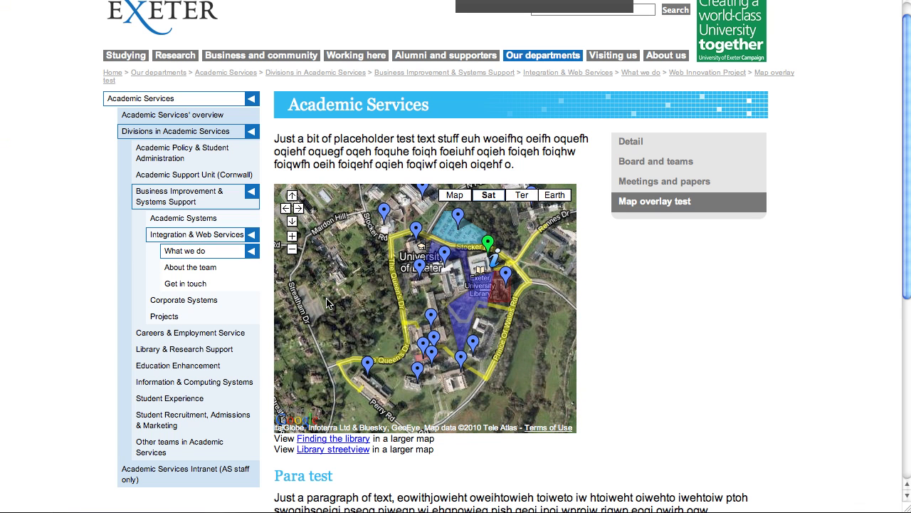
pyautogui.doubleClick(353, 287)
pyautogui.moveTo(498, 277); pyautogui.dragTo(337, 359)
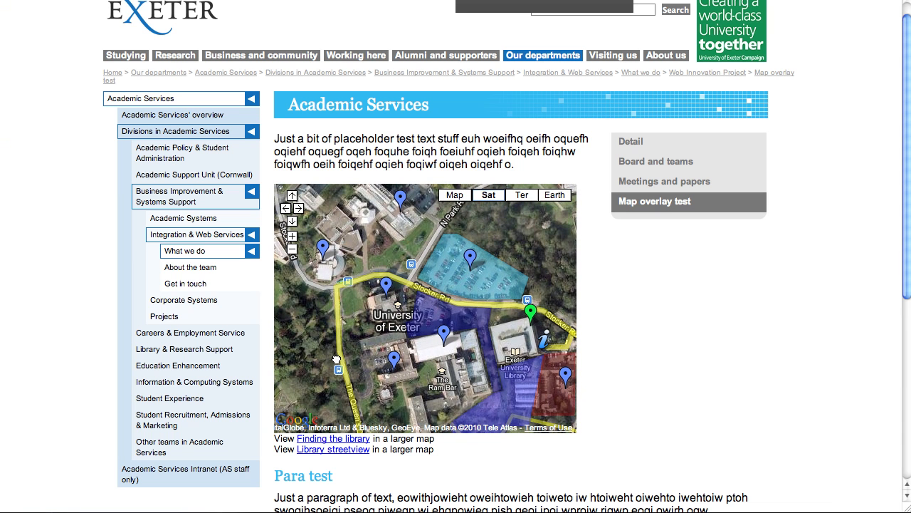
pyautogui.click(498, 282)
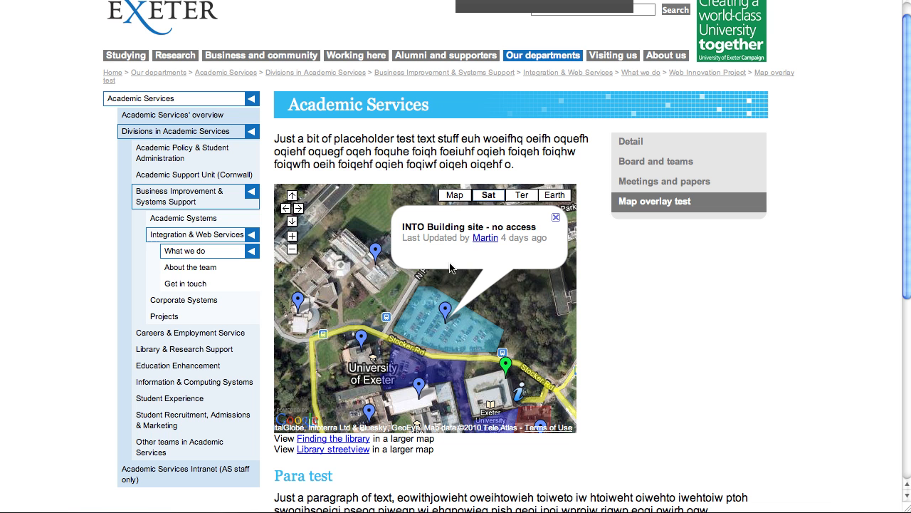
pyautogui.click(554, 300)
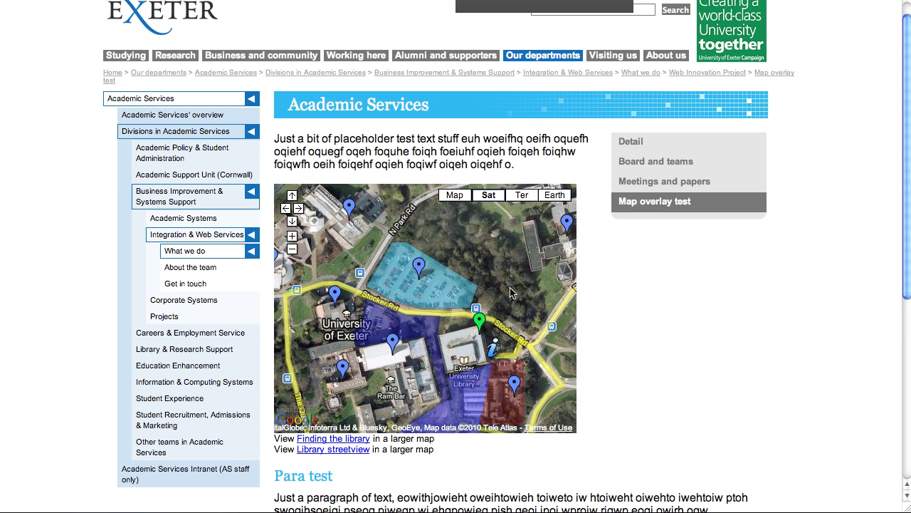
# Step: Rotate, tilt and zoom the 3D campus view around the library
pyautogui.moveTo(517, 279); pyautogui.dragTo(517, 263)
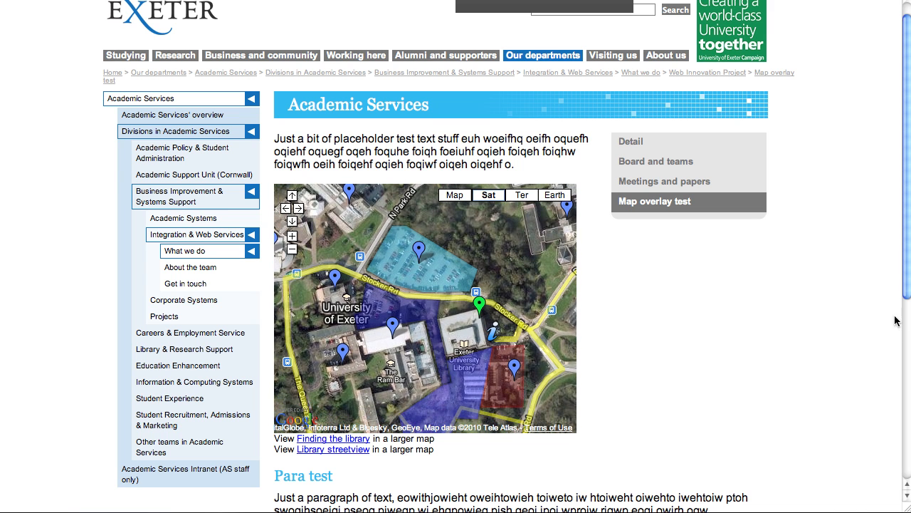
pyautogui.moveTo(908, 287); pyautogui.dragTo(901, 443)
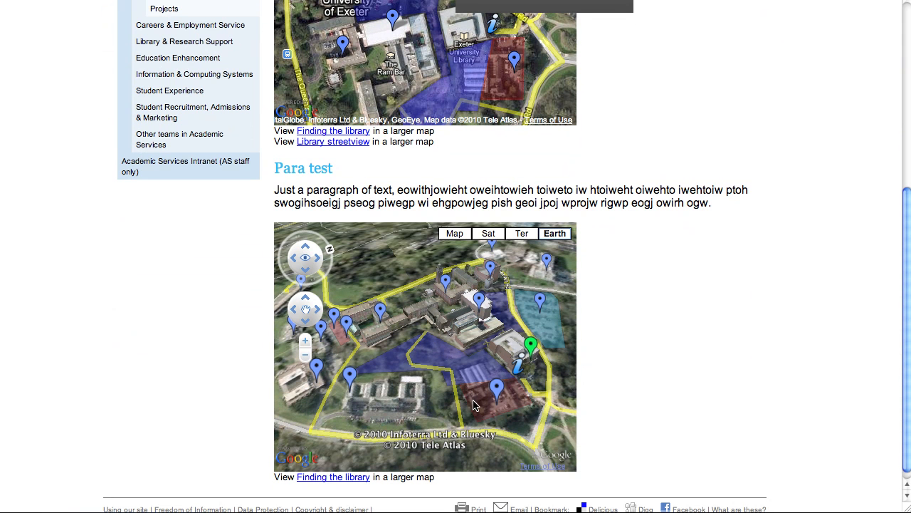
pyautogui.moveTo(536, 416); pyautogui.dragTo(473, 397)
pyautogui.moveTo(530, 361); pyautogui.dragTo(501, 362)
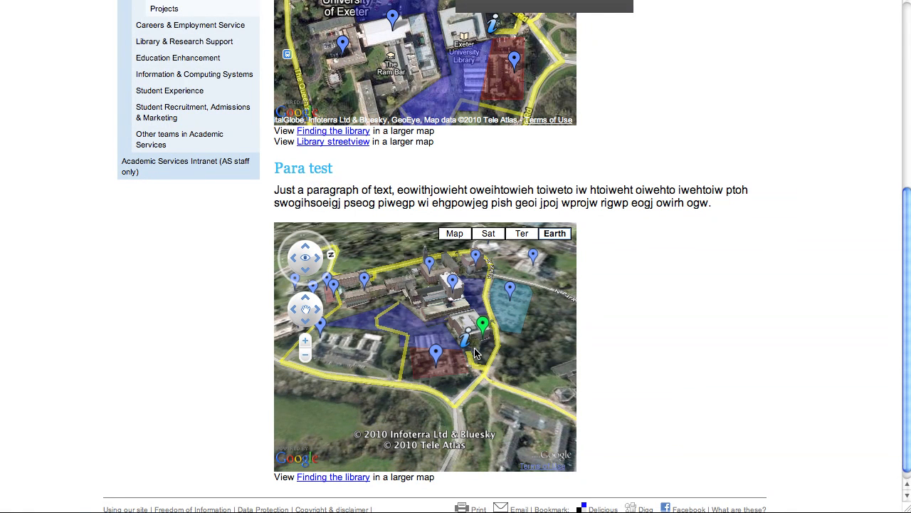
pyautogui.scroll(1, 480, 349)
pyautogui.scroll(3, 480, 354)
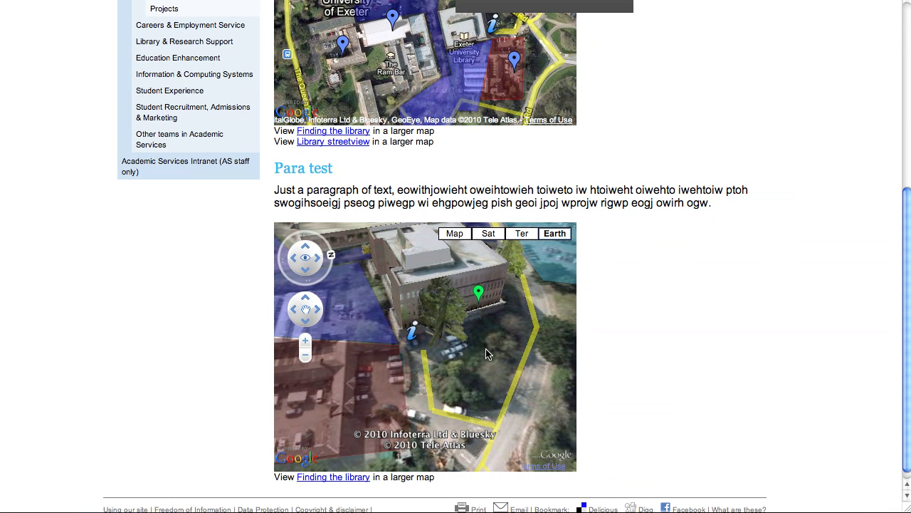
pyautogui.moveTo(487, 351); pyautogui.dragTo(445, 385)
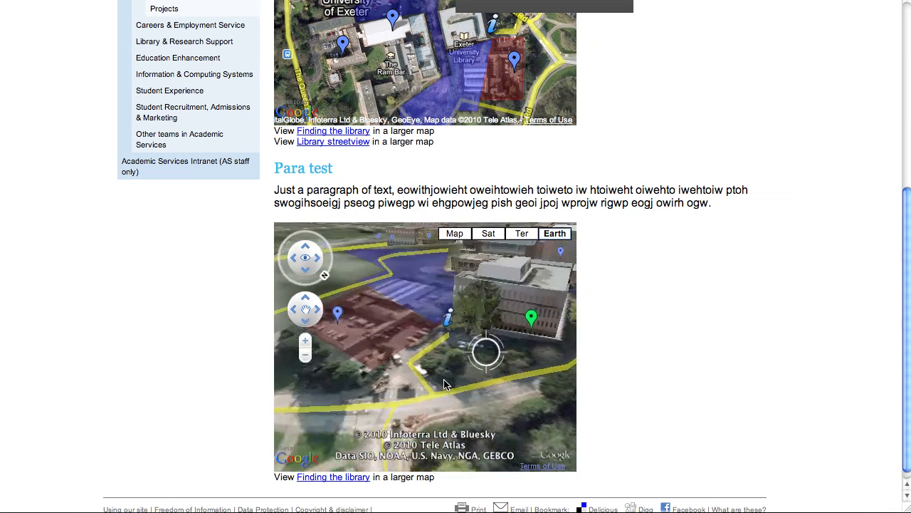
# Step: Open Street View from the Entrance to Library pin and look along Stocker Rd
pyautogui.click(449, 321)
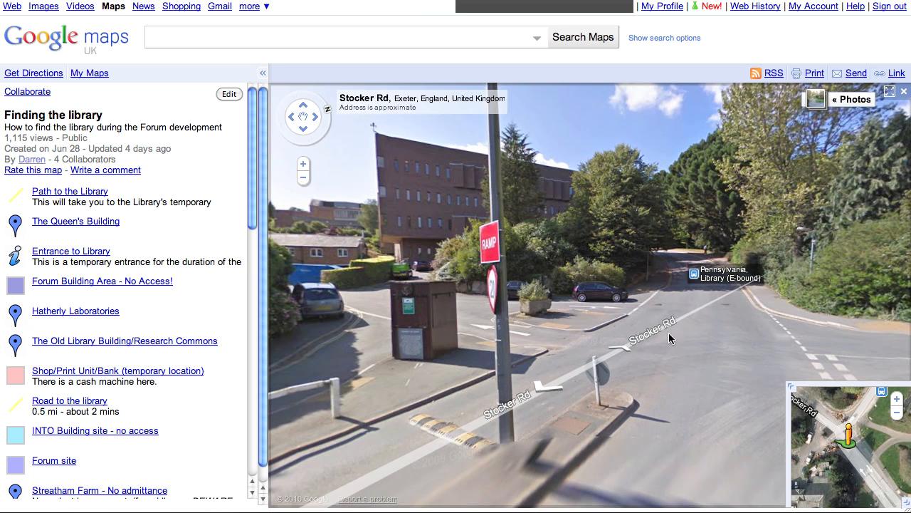
pyautogui.click(680, 338)
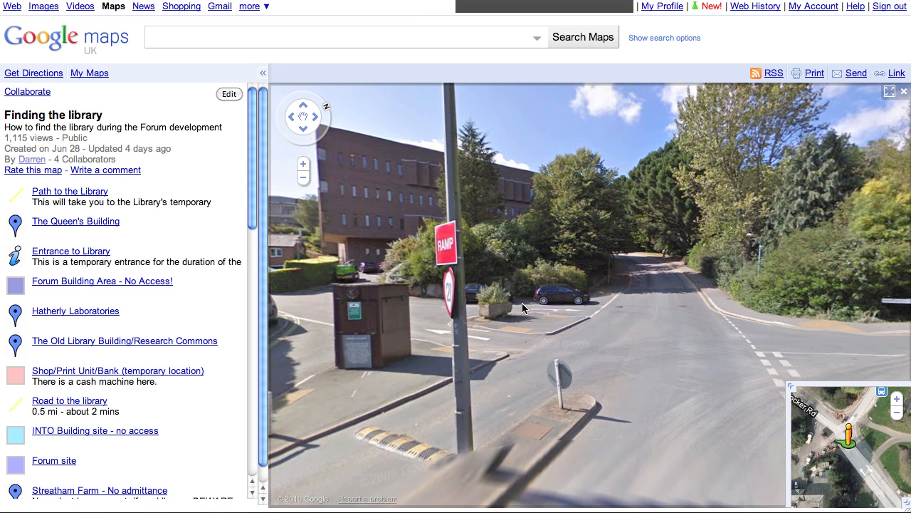
pyautogui.moveTo(522, 302); pyautogui.dragTo(689, 310)
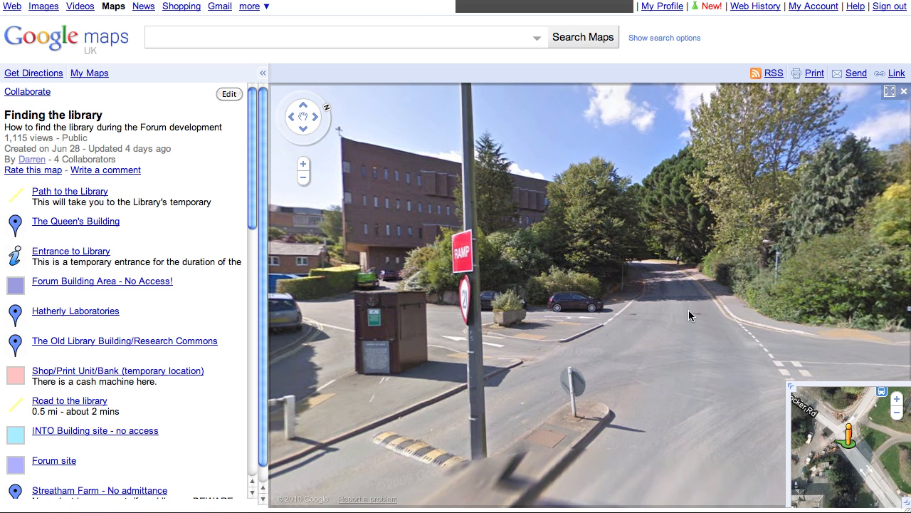